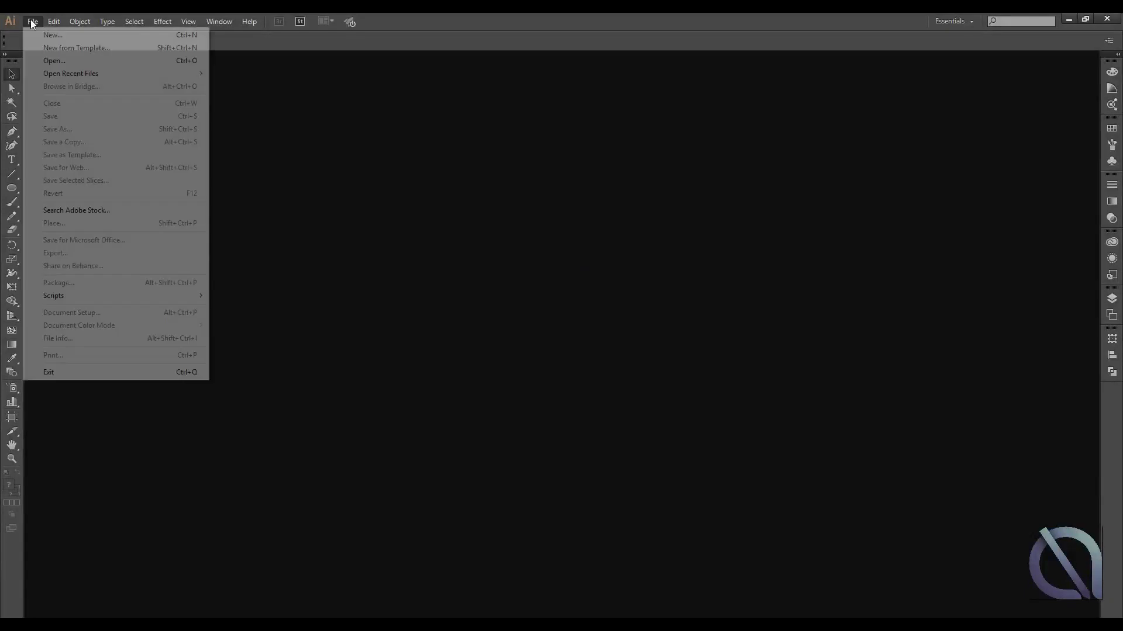
Create a new 1000 × 1000 pt RGB document from File > New
{"action": "left_click", "coordinate": [31, 19]}
{"action": "left_click", "coordinate": [43, 33]}
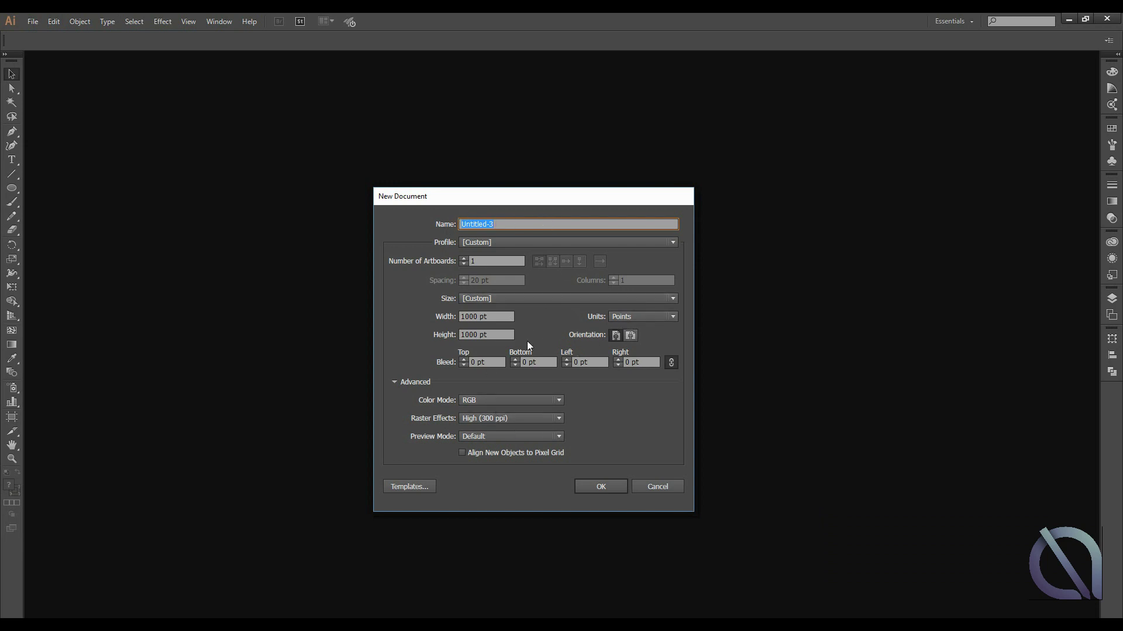
{"action": "left_click", "coordinate": [609, 488]}
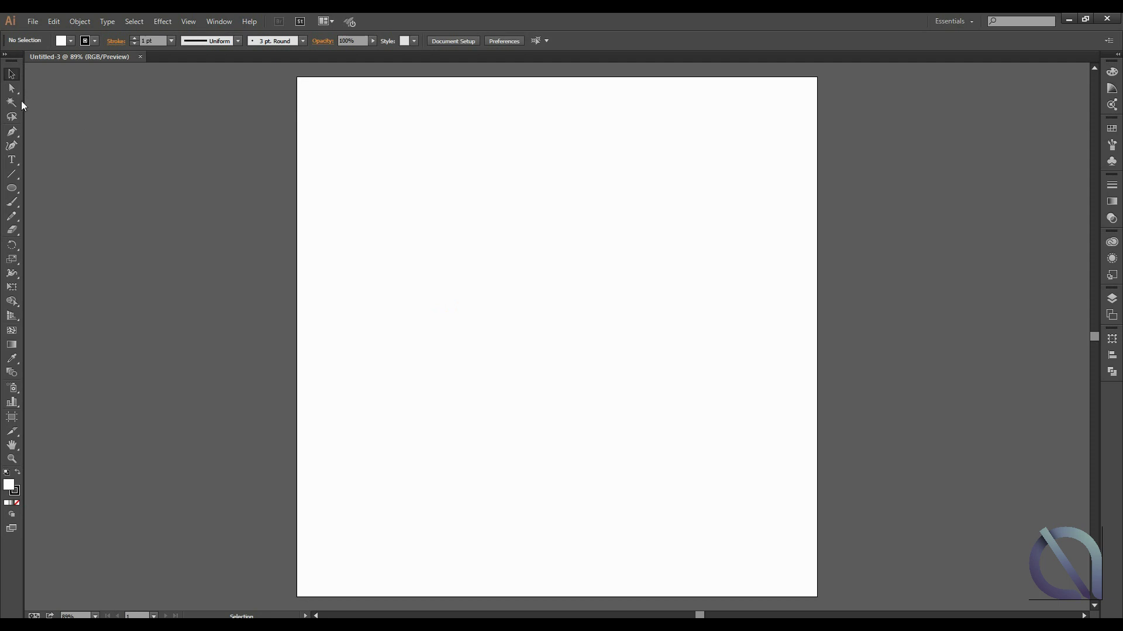
Draw a rectangle covering the whole artboard and set its fill to None
{"action": "left_click_drag", "start_coordinate": [13, 190], "coordinate": [35, 187]}
{"action": "left_click_drag", "start_coordinate": [297, 78], "coordinate": [816, 596]}
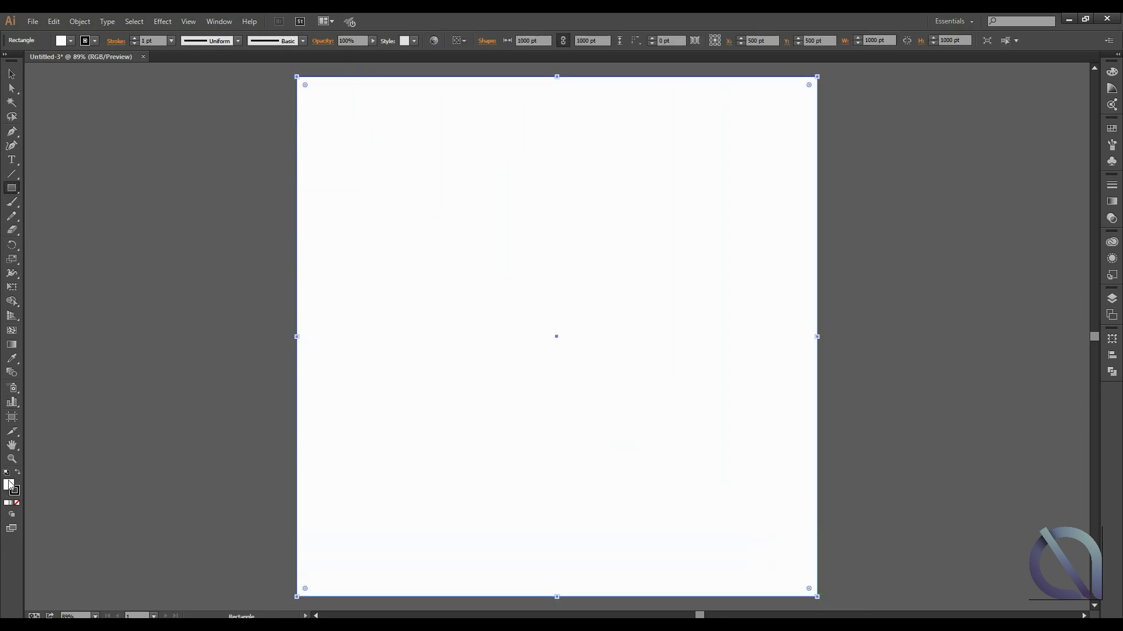
{"action": "left_click", "coordinate": [19, 504]}
Add a new Layer 2 above Layer 1 in the Layers panel
{"action": "left_click", "coordinate": [1110, 300]}
{"action": "left_click", "coordinate": [1065, 397]}
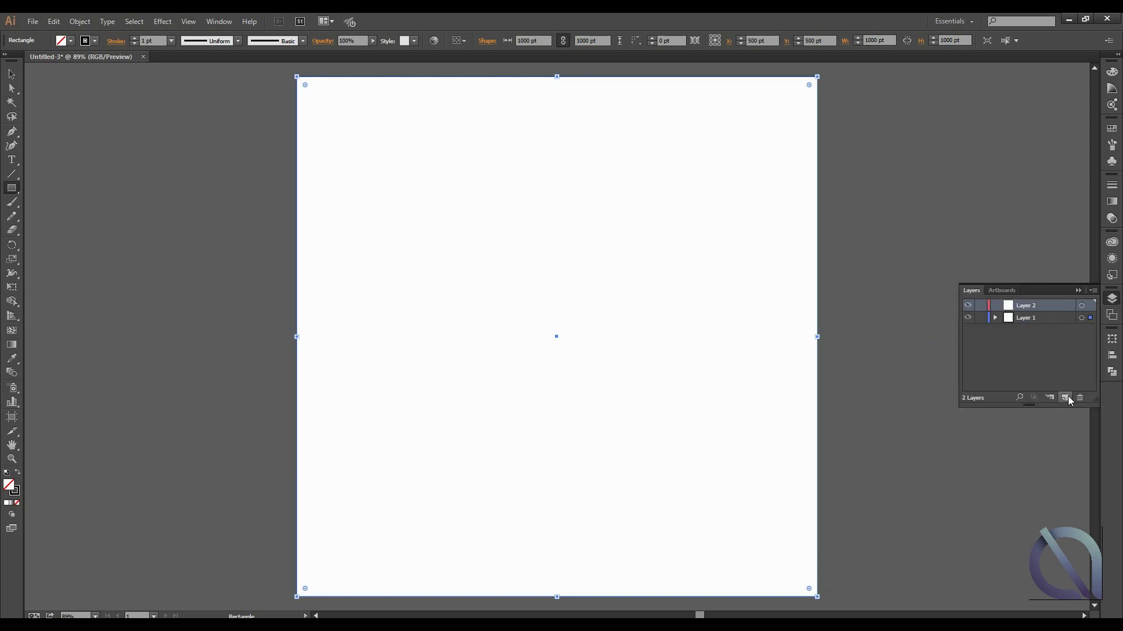
{"action": "left_click", "coordinate": [8, 175]}
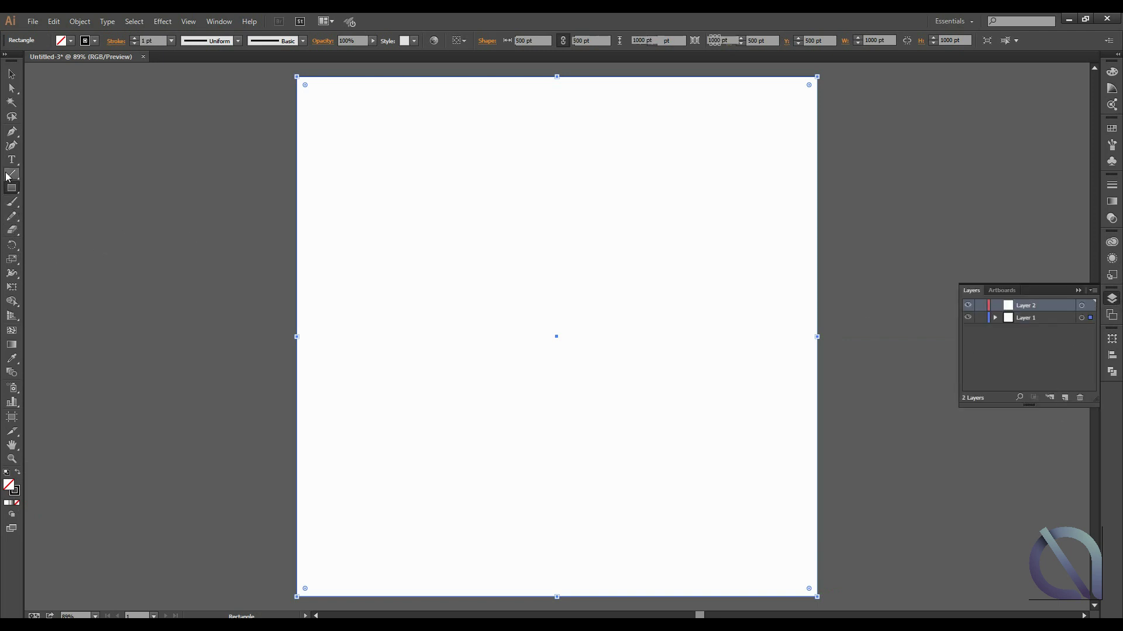
{"action": "scroll", "coordinate": [465, 256], "scroll_direction": "down", "scroll_amount": 2, "text": "alt"}
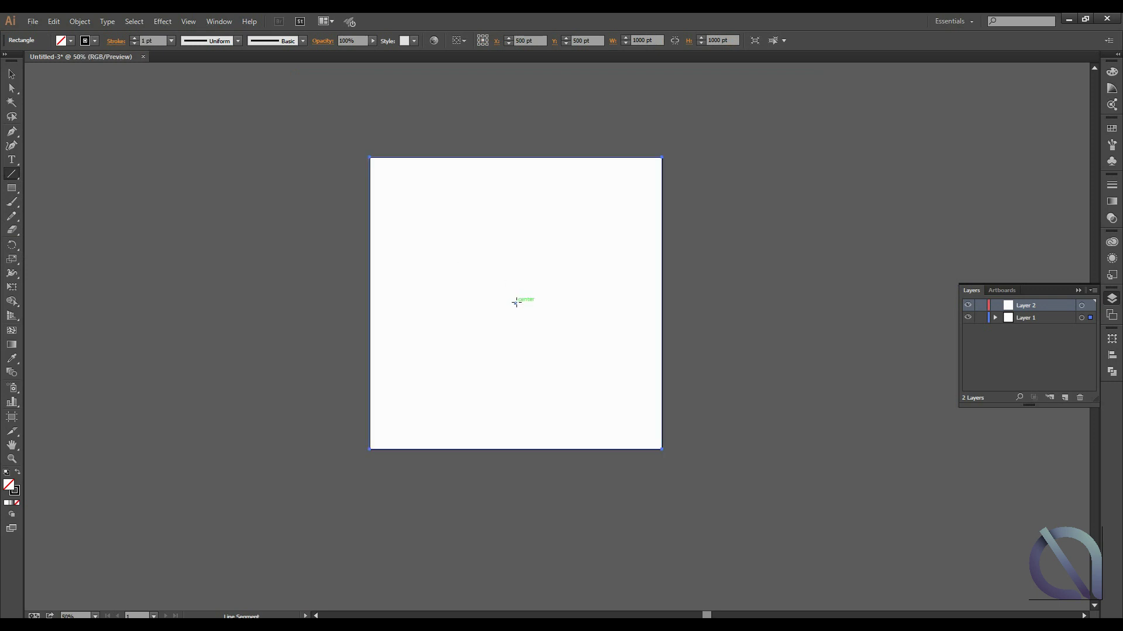
Draw a vertical line from the artboard centre past both edges, then deselect it
{"action": "left_click_drag", "start_coordinate": [515, 303], "coordinate": [542, 497]}
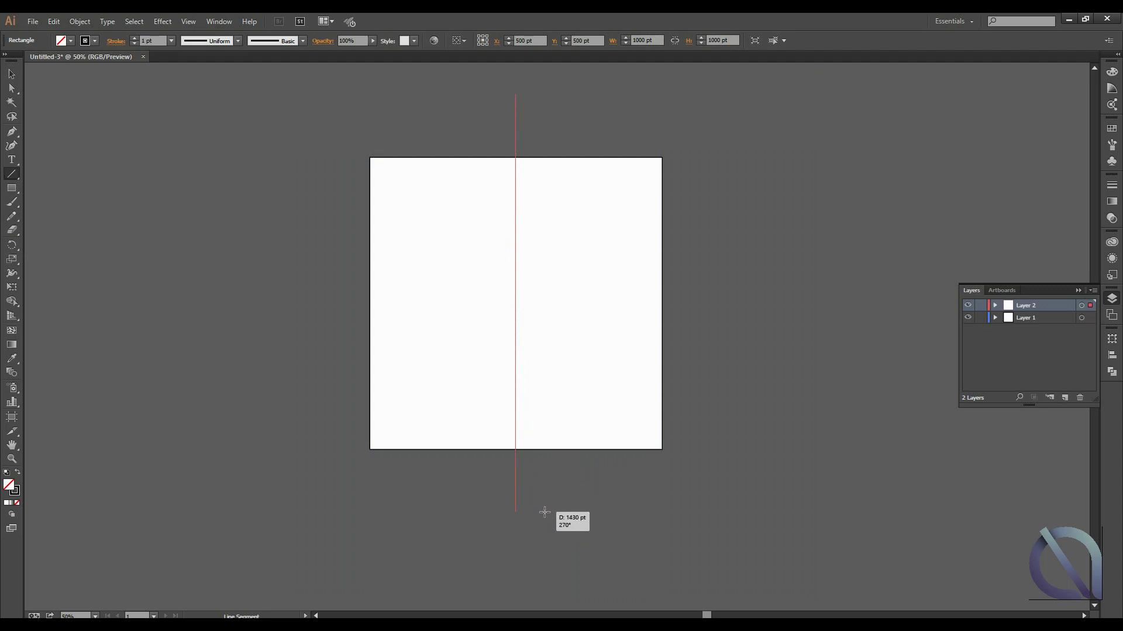
{"action": "left_click_drag", "start_coordinate": [542, 497], "coordinate": [542, 512]}
{"action": "left_click", "coordinate": [12, 74]}
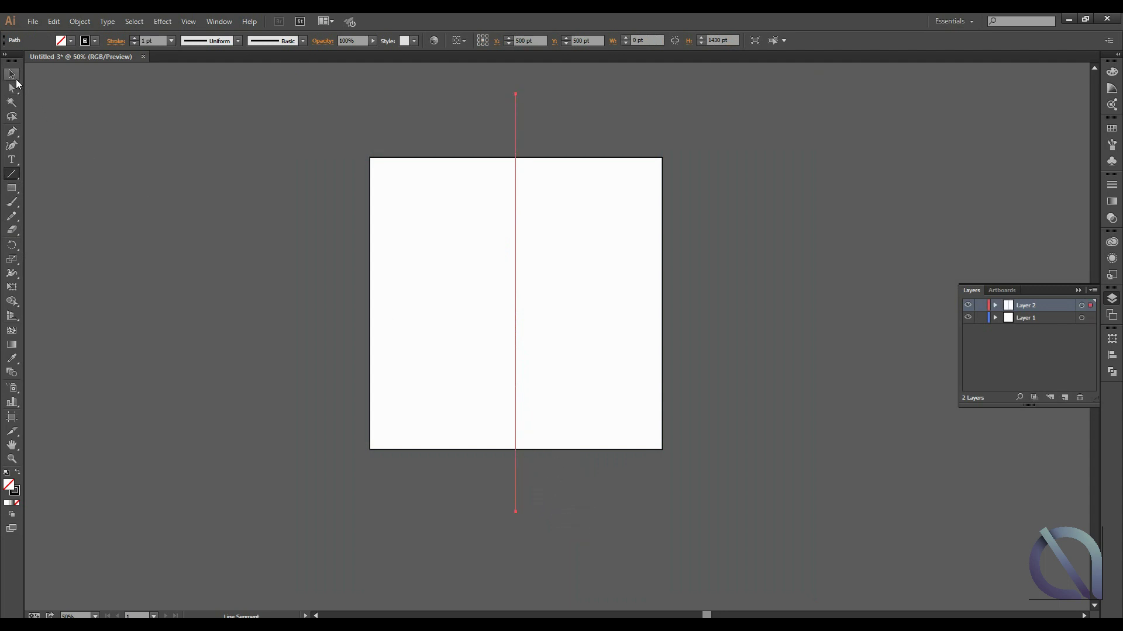
{"action": "left_click", "coordinate": [240, 157]}
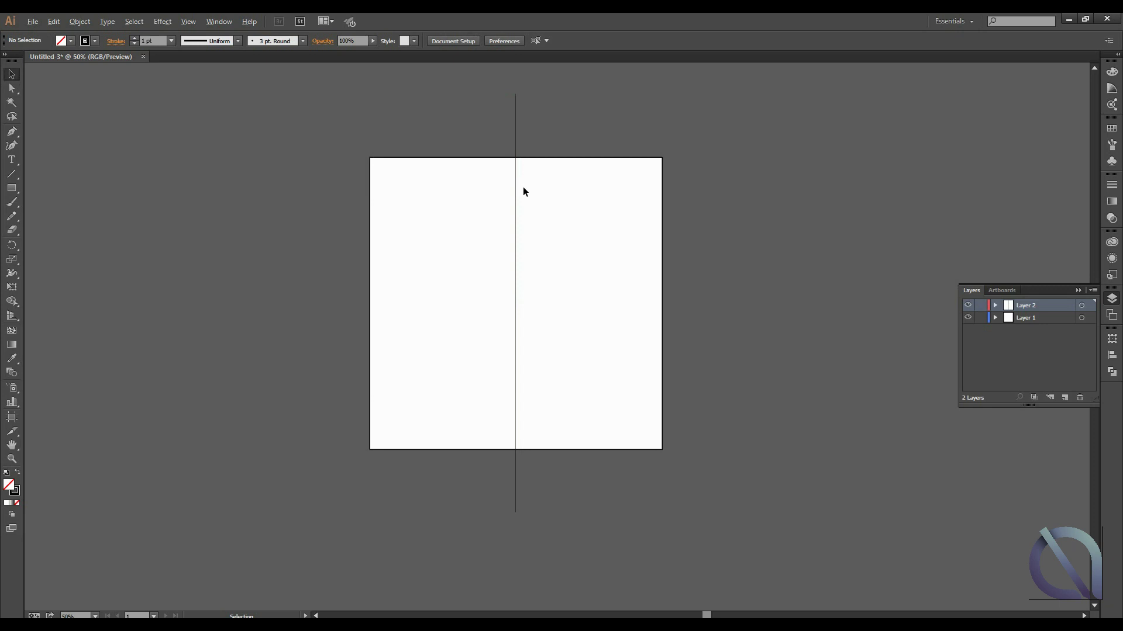
{"action": "scroll", "coordinate": [522, 187], "scroll_direction": "up", "scroll_amount": 1}
{"action": "scroll", "coordinate": [522, 214], "scroll_direction": "up", "scroll_amount": 1}
{"action": "scroll", "coordinate": [523, 208], "scroll_direction": "up", "scroll_amount": 1}
{"action": "scroll", "coordinate": [528, 191], "scroll_direction": "down", "scroll_amount": 3}
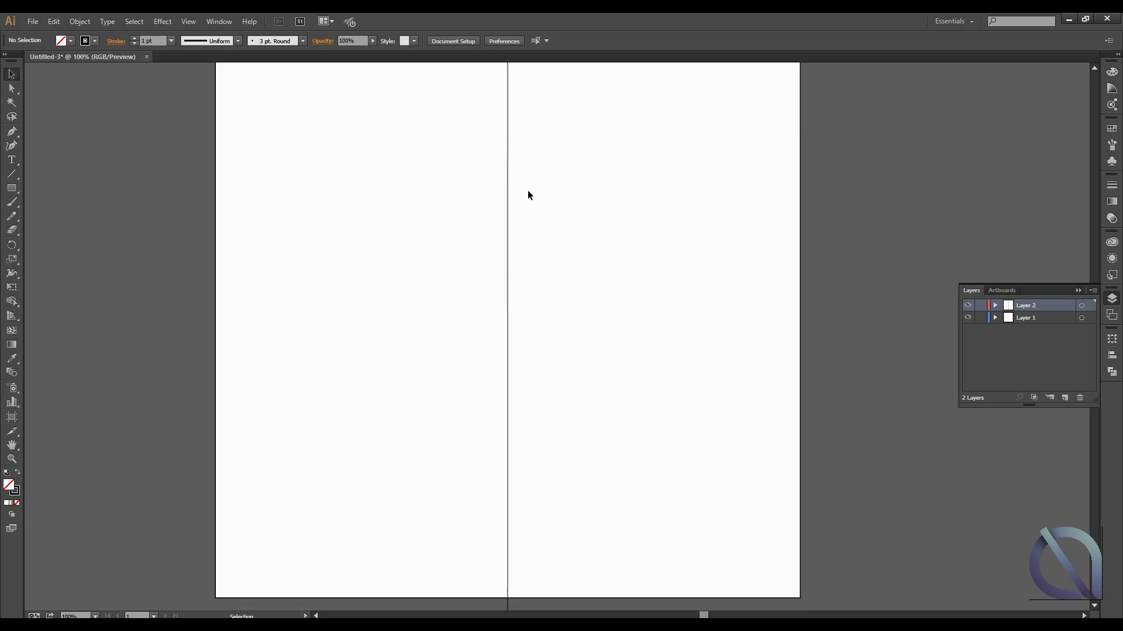
{"action": "scroll", "coordinate": [529, 193], "scroll_direction": "down", "scroll_amount": 1}
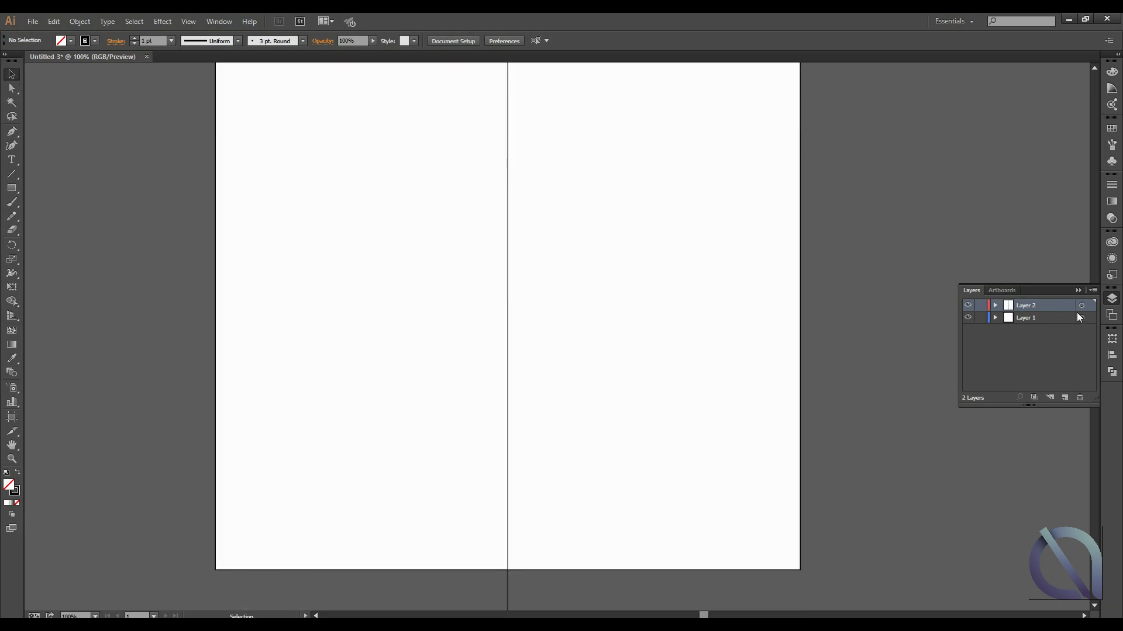
Target Layer 1 and bring up its Appearance panel effects menu
{"action": "left_click", "coordinate": [1041, 318]}
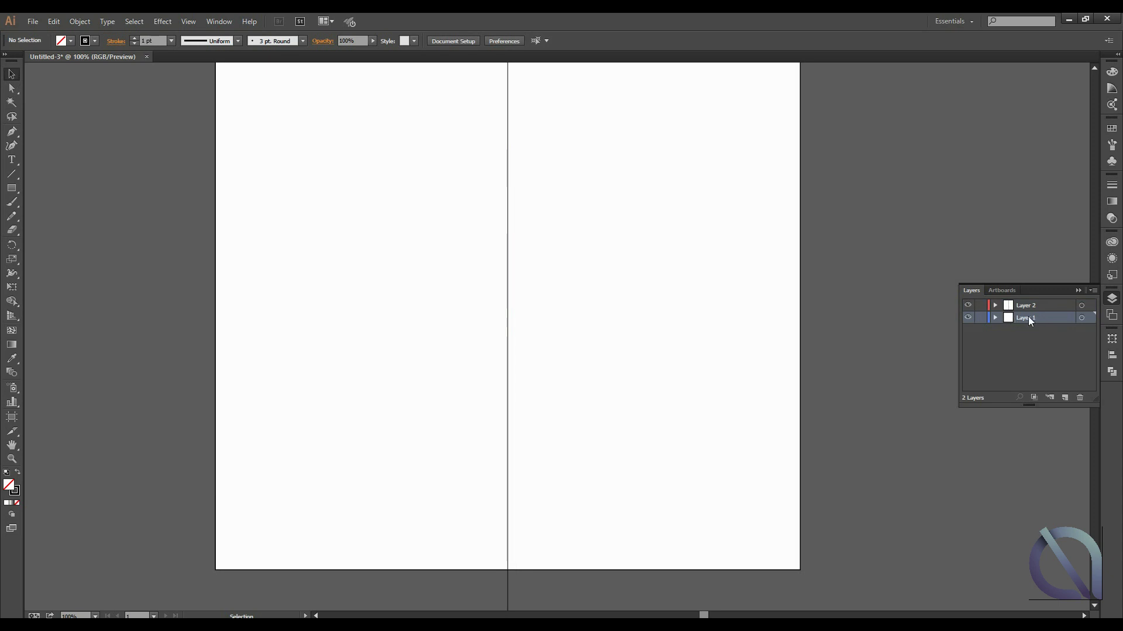
{"action": "left_click", "coordinate": [1081, 320]}
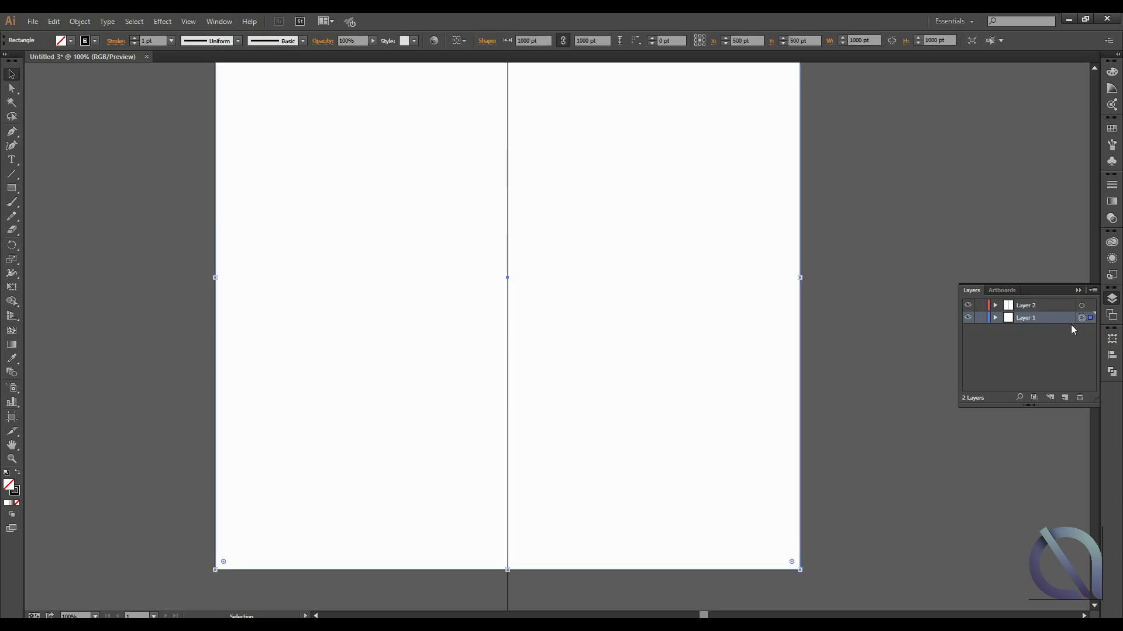
{"action": "left_click", "coordinate": [1111, 259]}
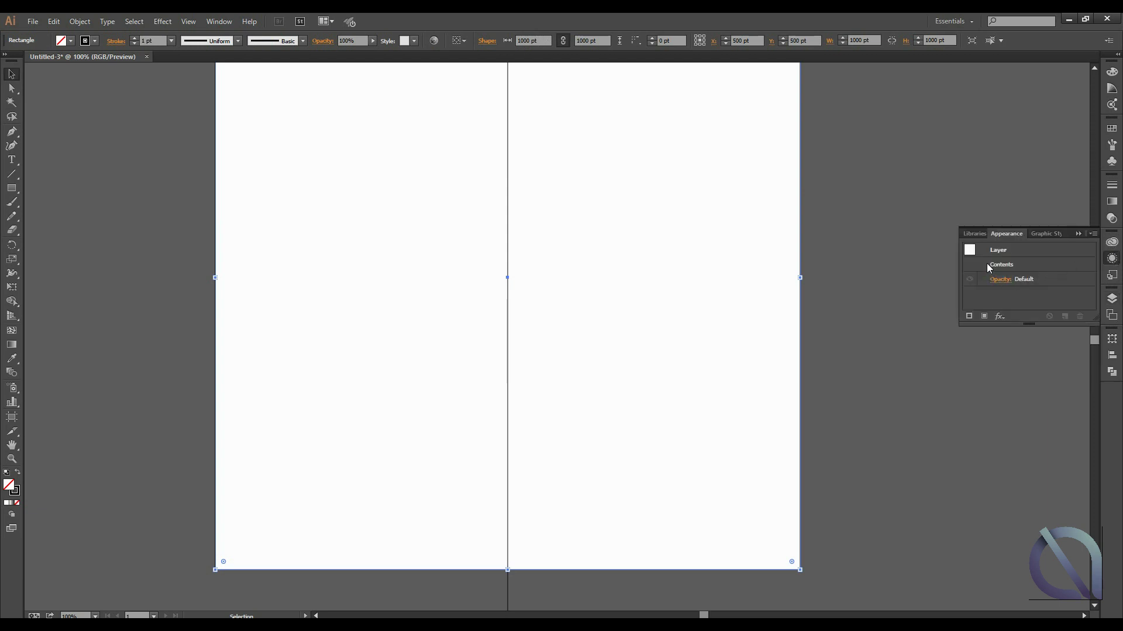
{"action": "left_click", "coordinate": [1000, 317]}
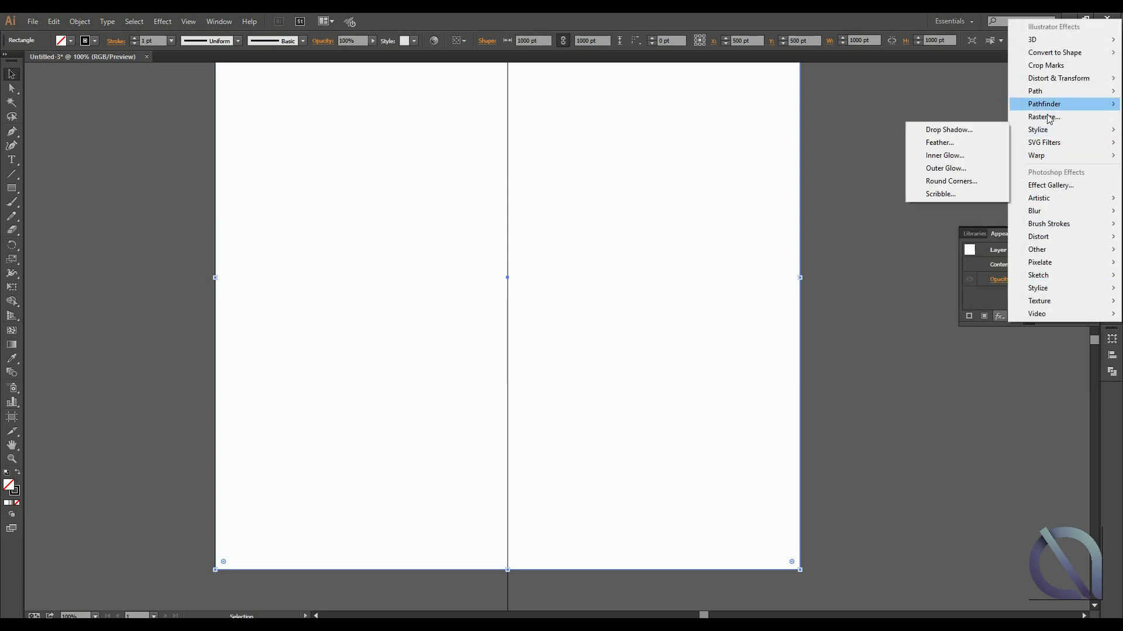
{"action": "mouse_move", "coordinate": [1058, 78]}
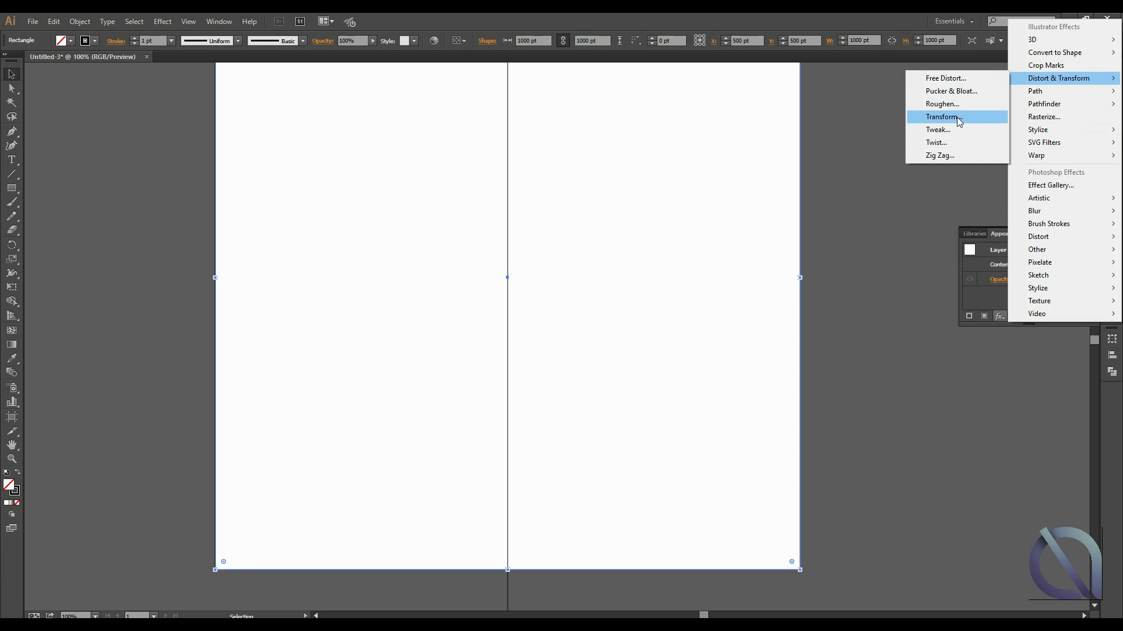
Give Layer 1 a Distort & Transform > Transform effect with 1 copy and Reflect X
{"action": "left_click", "coordinate": [959, 120]}
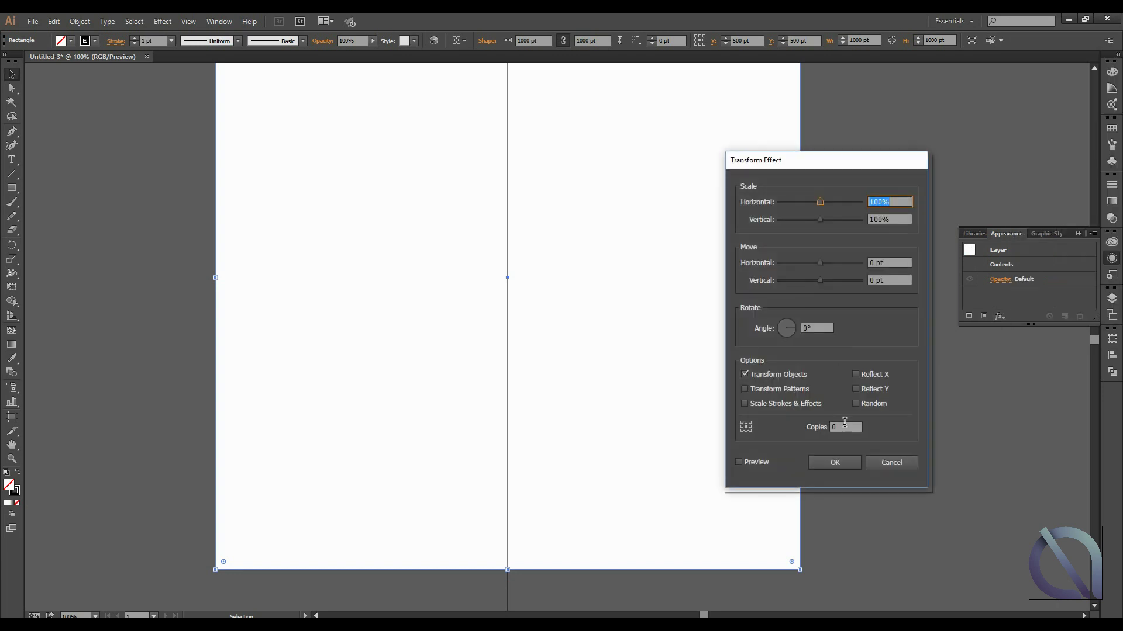
{"action": "left_click", "coordinate": [844, 425]}
{"action": "type", "text": "1"}
{"action": "left_click", "coordinate": [856, 374]}
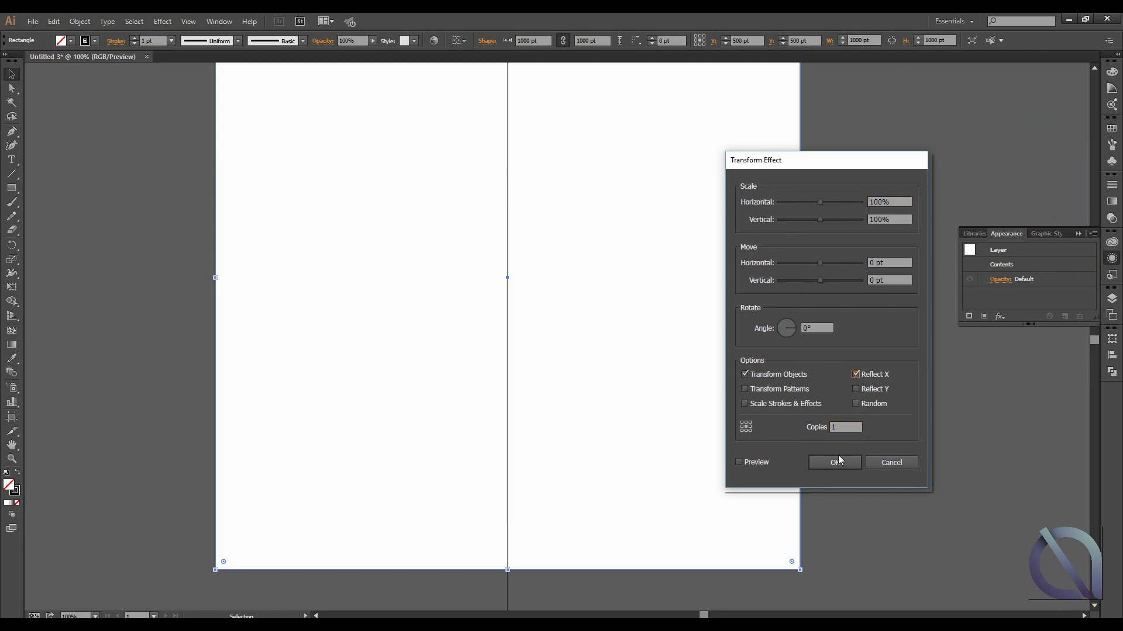
{"action": "left_click", "coordinate": [838, 459]}
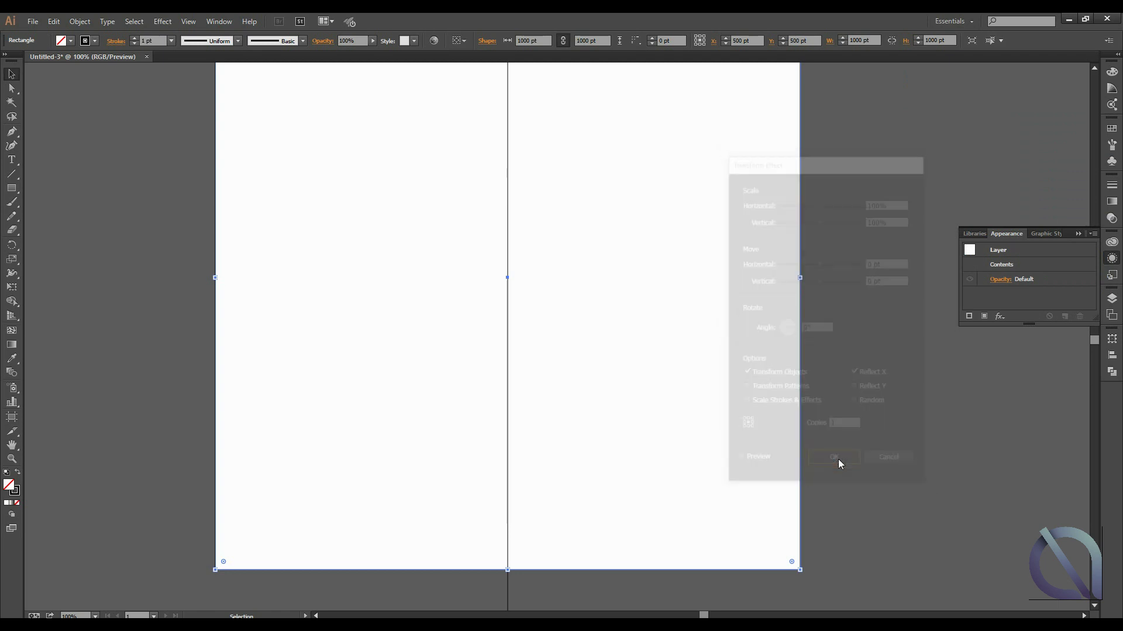
{"action": "left_click", "coordinate": [1111, 298]}
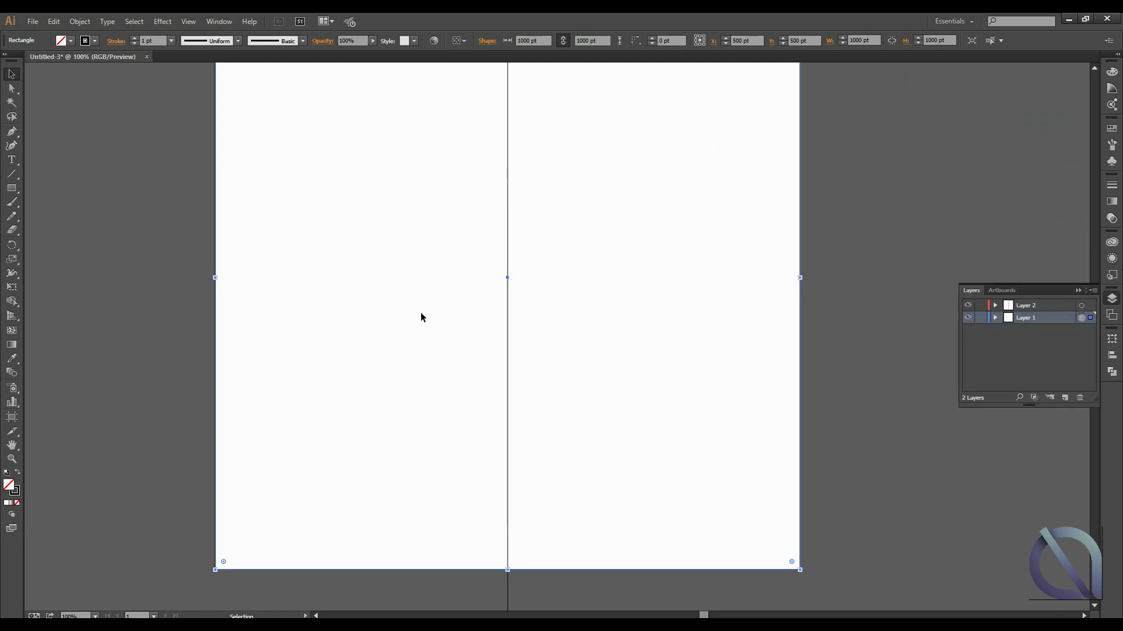
{"action": "left_click", "coordinate": [11, 202]}
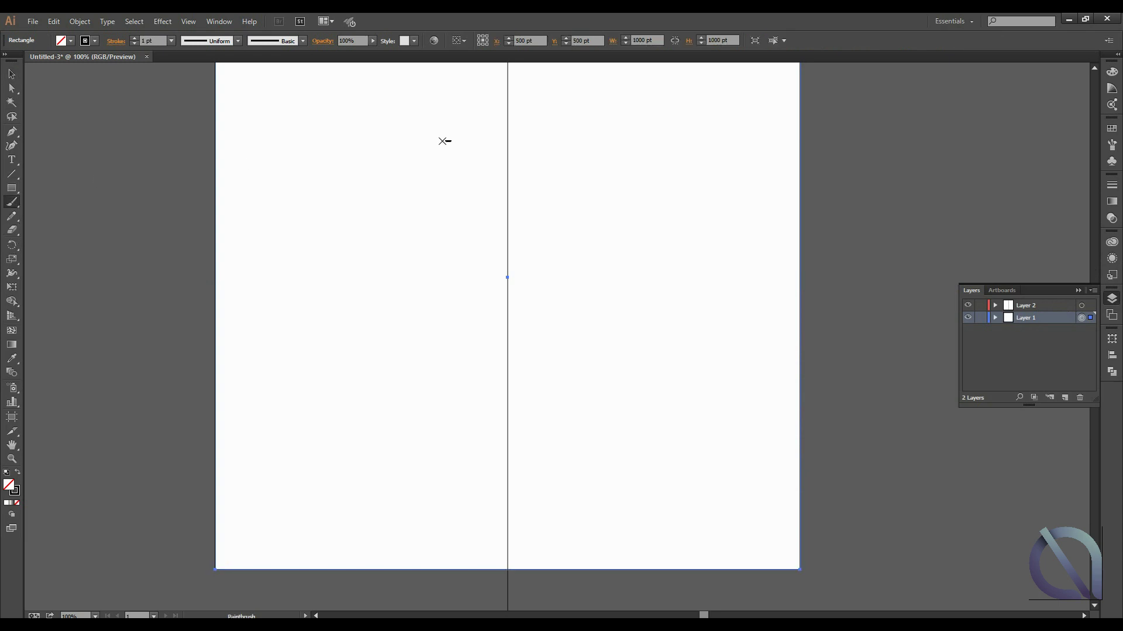
{"action": "left_click_drag", "start_coordinate": [443, 141], "coordinate": [374, 402]}
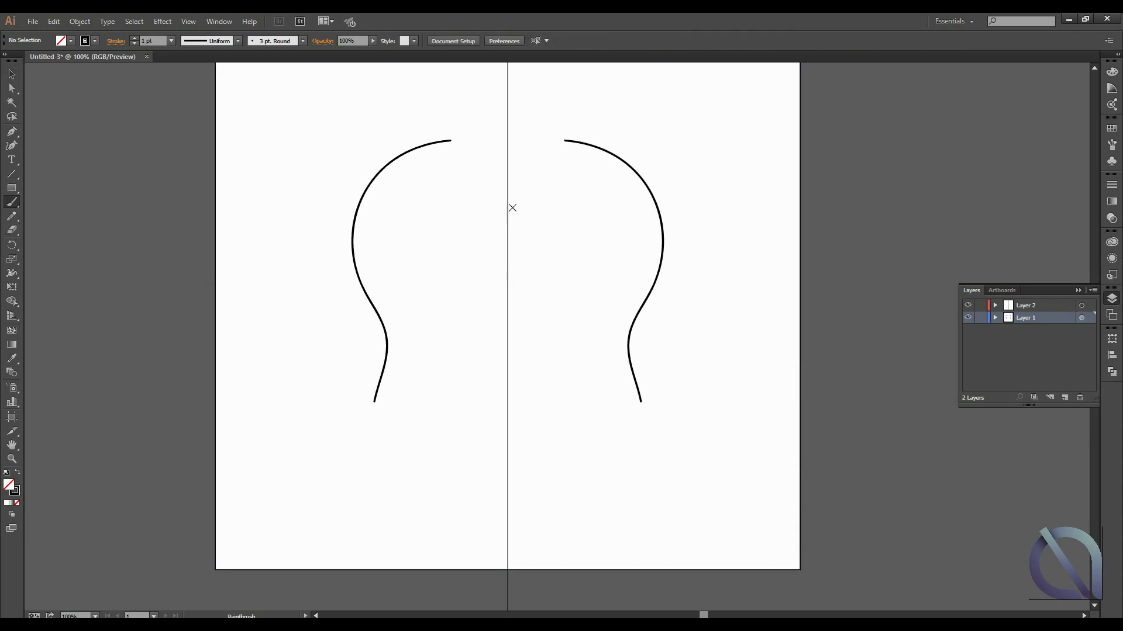
{"action": "left_click_drag", "start_coordinate": [525, 201], "coordinate": [451, 511]}
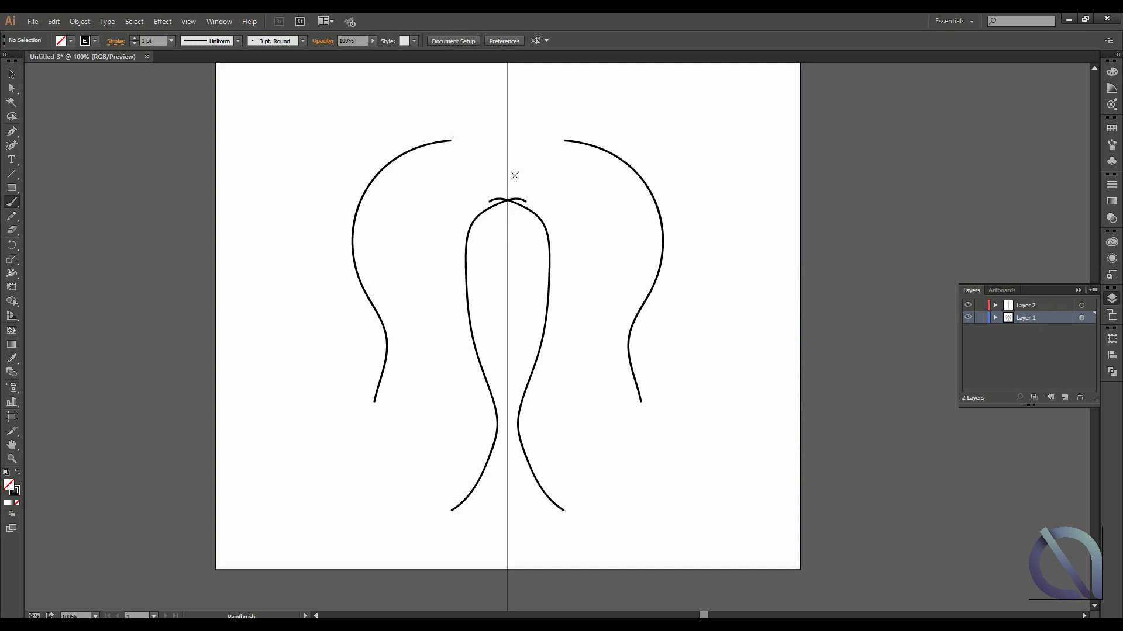
{"action": "left_click_drag", "start_coordinate": [494, 135], "coordinate": [413, 375]}
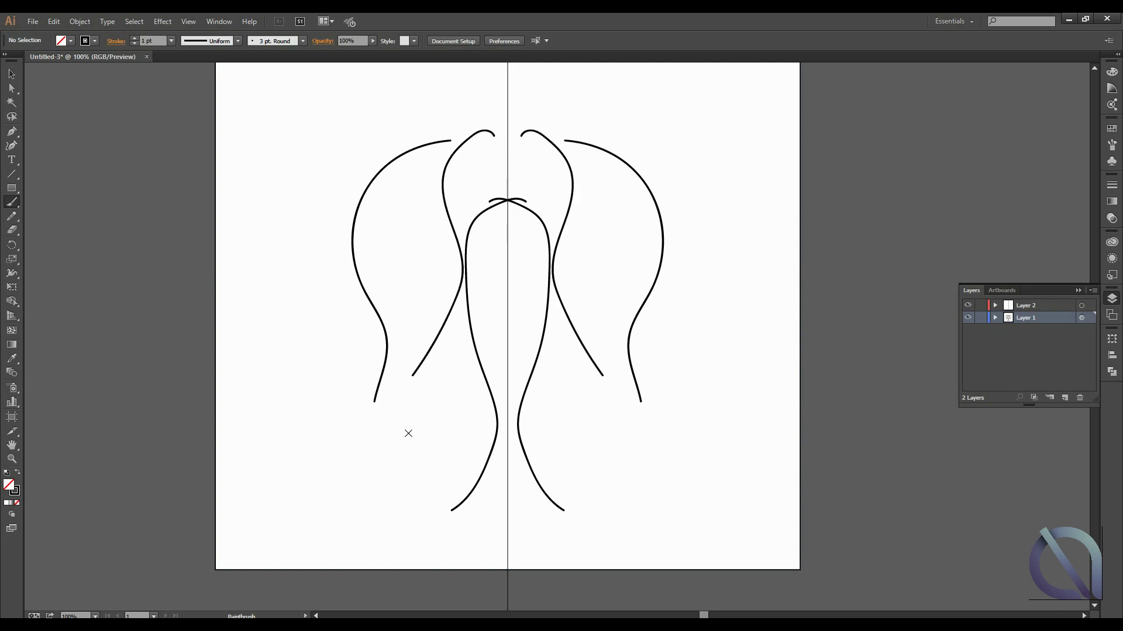
{"action": "key", "text": "ctrl+z"}
{"action": "key", "text": "ctrl+z"}
{"action": "key", "text": "ctrl+z"}
{"action": "key", "text": "ctrl+z"}
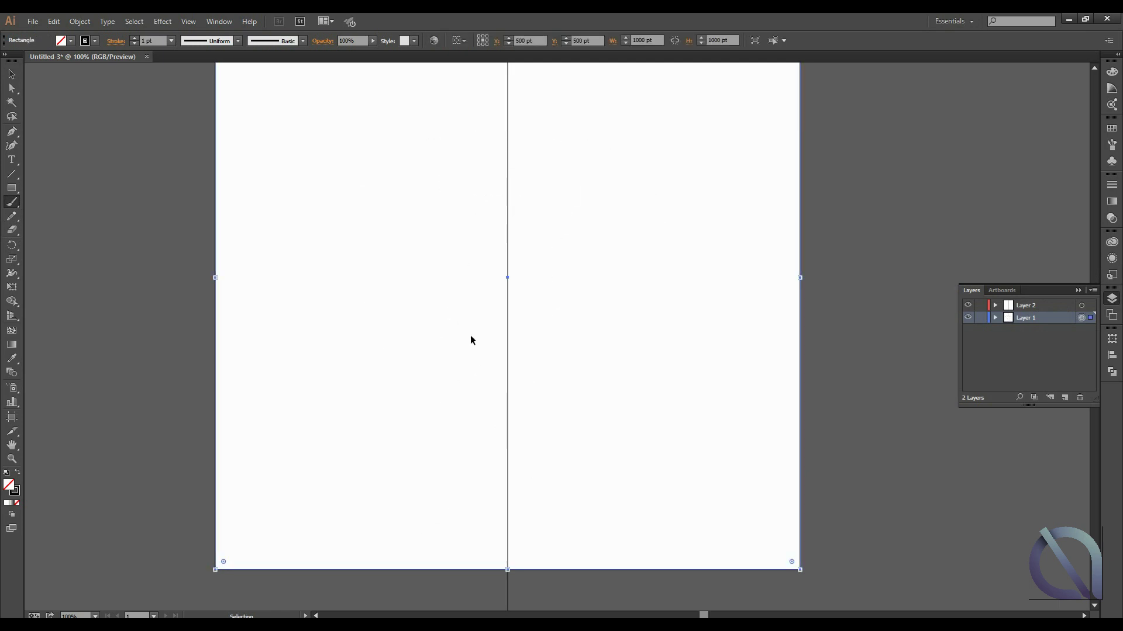
Brush the left side of the nose and nostril, undoing a stray moustache stroke
{"action": "left_click_drag", "start_coordinate": [505, 138], "coordinate": [458, 241]}
{"action": "key", "text": "ctrl+z"}
{"action": "mouse_move", "coordinate": [496, 139]}
{"action": "left_mouse_down"}
{"action": "mouse_move", "coordinate": [482, 241]}
{"action": "mouse_move", "coordinate": [463, 240]}
{"action": "mouse_move", "coordinate": [483, 263]}
{"action": "left_mouse_up"}
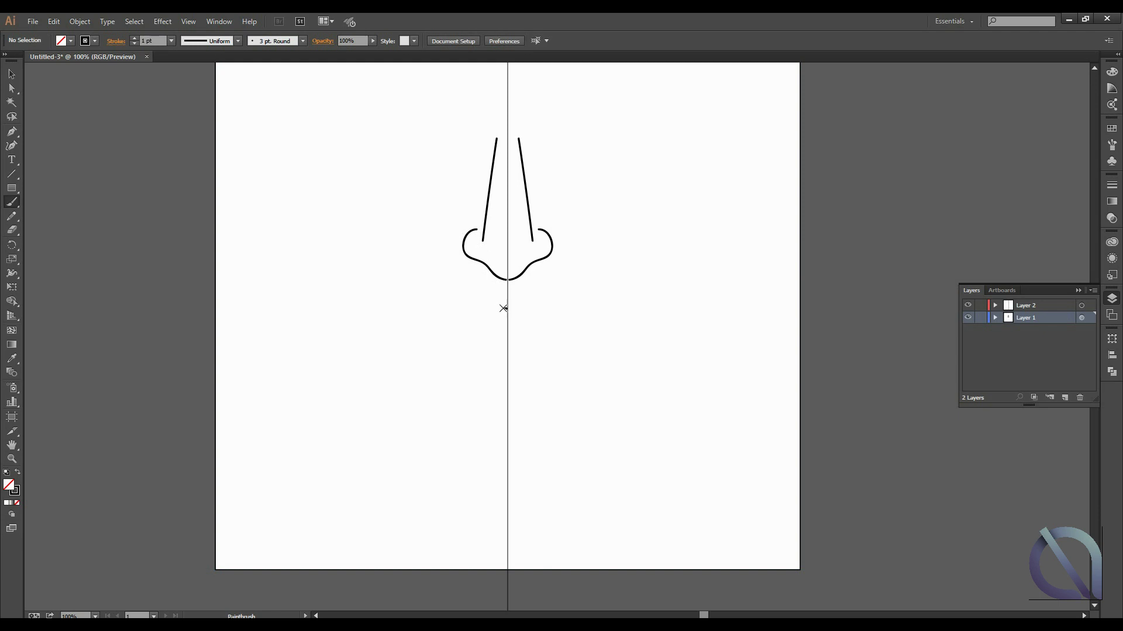
{"action": "mouse_move", "coordinate": [504, 309]}
{"action": "left_mouse_down"}
{"action": "mouse_move", "coordinate": [439, 323]}
{"action": "mouse_move", "coordinate": [490, 347]}
{"action": "left_mouse_up"}
{"action": "key", "text": "ctrl+z"}
{"action": "key", "text": "ctrl+z"}
Brush the left halves of the upper lip, lower lip, lip line and jawline
{"action": "left_click_drag", "start_coordinate": [485, 307], "coordinate": [415, 323]}
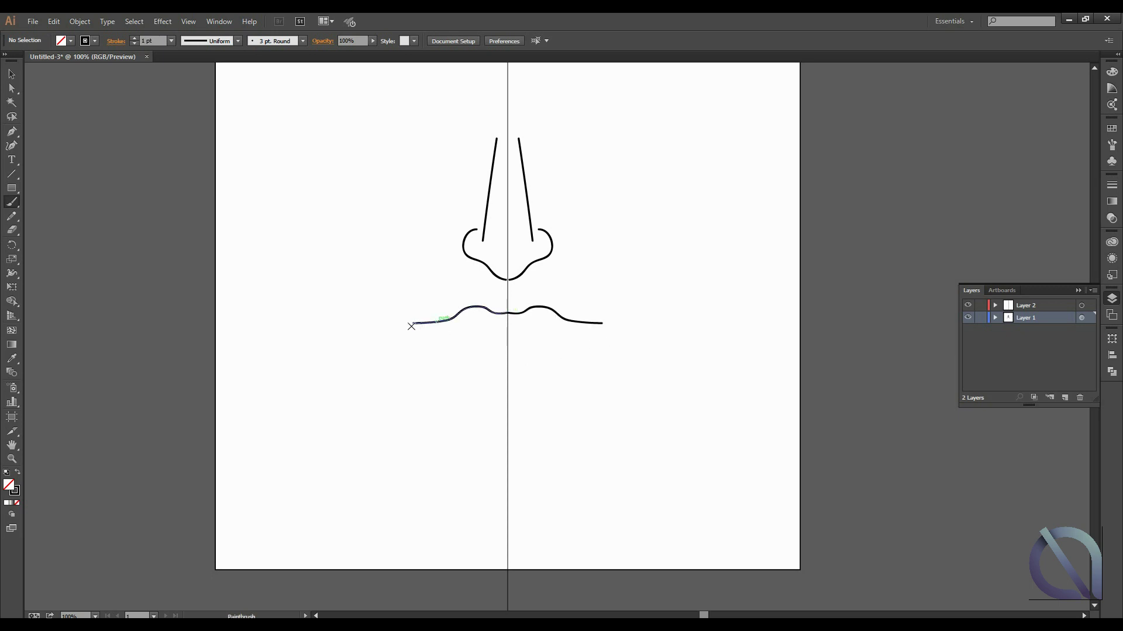
{"action": "left_click_drag", "start_coordinate": [413, 324], "coordinate": [502, 369]}
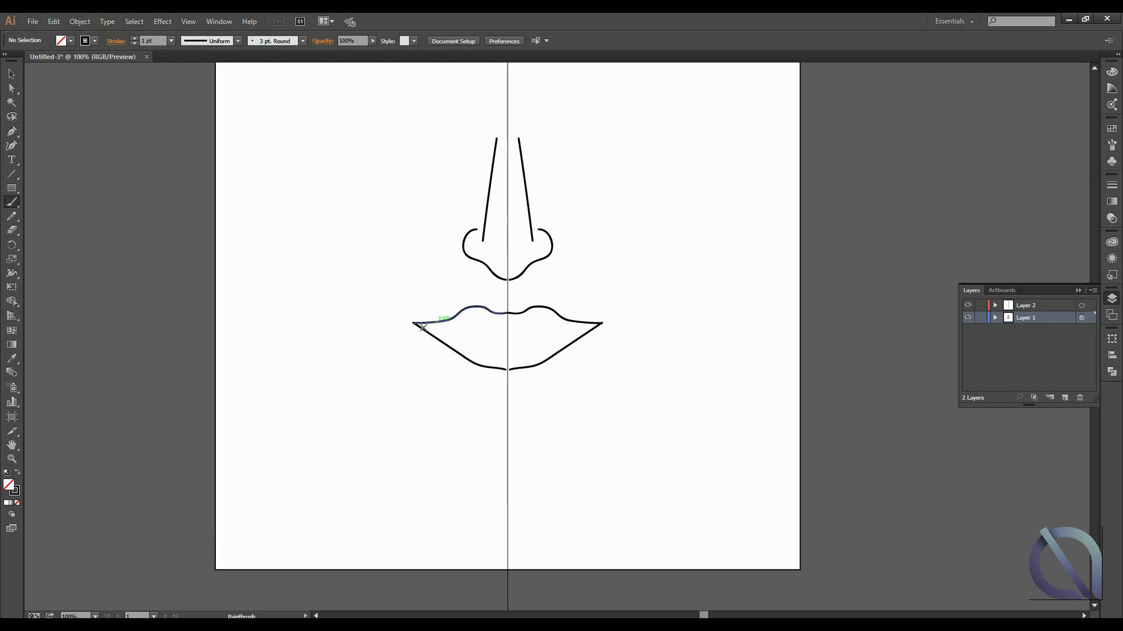
{"action": "left_click_drag", "start_coordinate": [414, 324], "coordinate": [505, 338]}
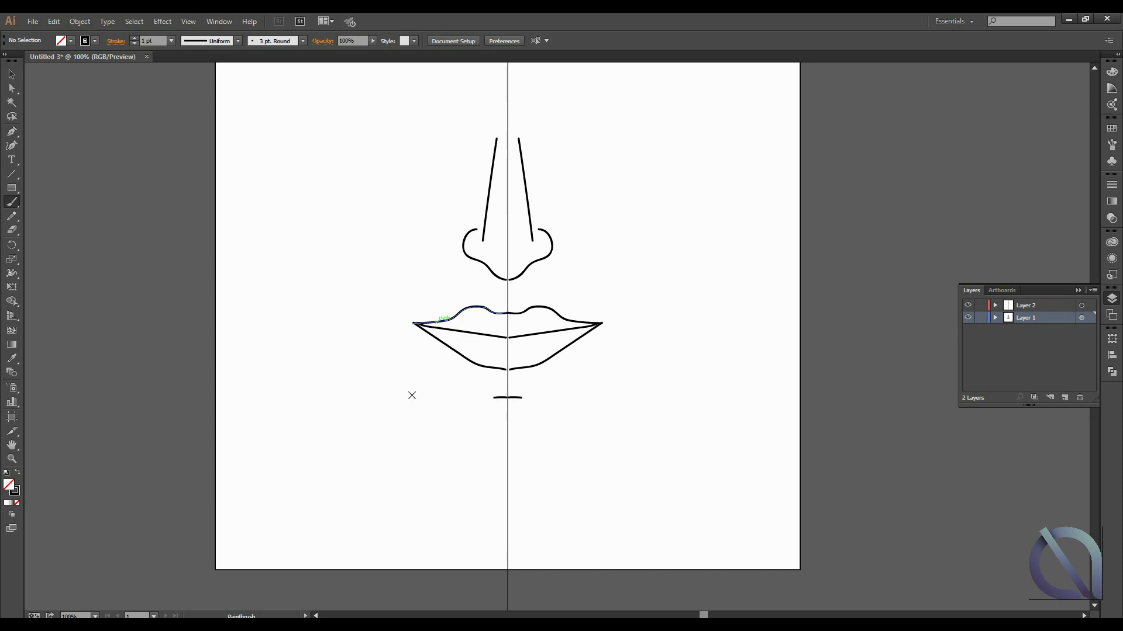
{"action": "mouse_move", "coordinate": [362, 354]}
{"action": "left_mouse_down"}
{"action": "mouse_move", "coordinate": [416, 440]}
{"action": "mouse_move", "coordinate": [509, 453]}
{"action": "left_mouse_up"}
{"action": "scroll", "coordinate": [469, 268], "scroll_direction": "up", "scroll_amount": 2}
{"action": "scroll", "coordinate": [467, 266], "scroll_direction": "up", "scroll_amount": 3}
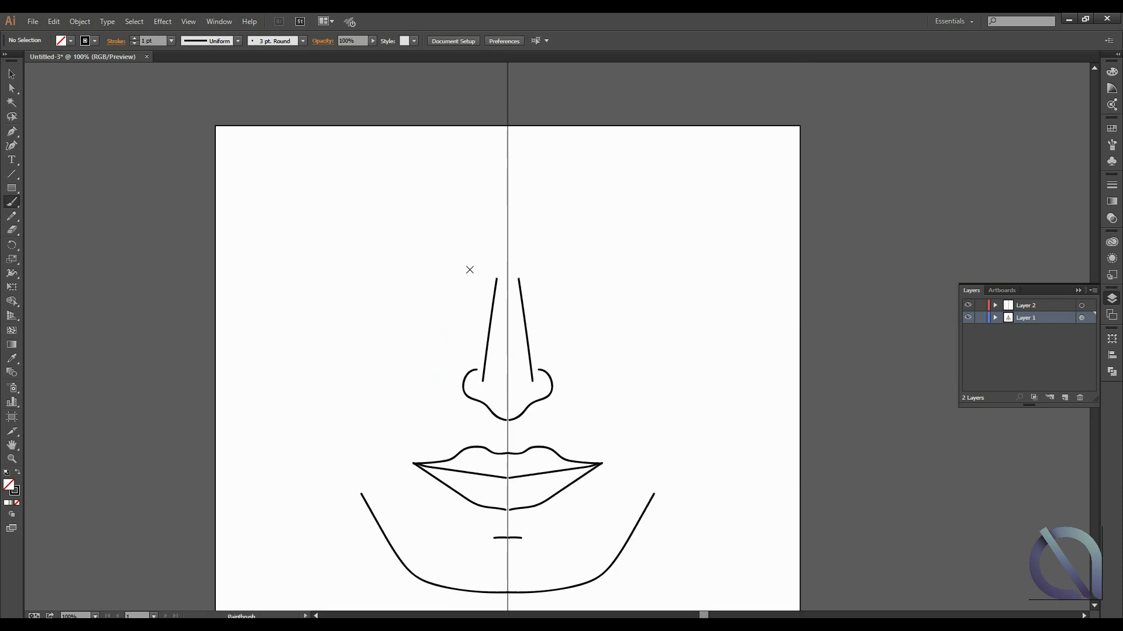
{"action": "scroll", "coordinate": [465, 265], "scroll_direction": "up", "scroll_amount": 1}
Brush the left eyebrow and iris scribbles, undo the last scribble, and redraw both irises
{"action": "mouse_move", "coordinate": [481, 295]}
{"action": "left_mouse_down"}
{"action": "mouse_move", "coordinate": [421, 281]}
{"action": "mouse_move", "coordinate": [380, 292]}
{"action": "mouse_move", "coordinate": [440, 306]}
{"action": "mouse_move", "coordinate": [458, 286]}
{"action": "mouse_move", "coordinate": [434, 301]}
{"action": "left_mouse_up"}
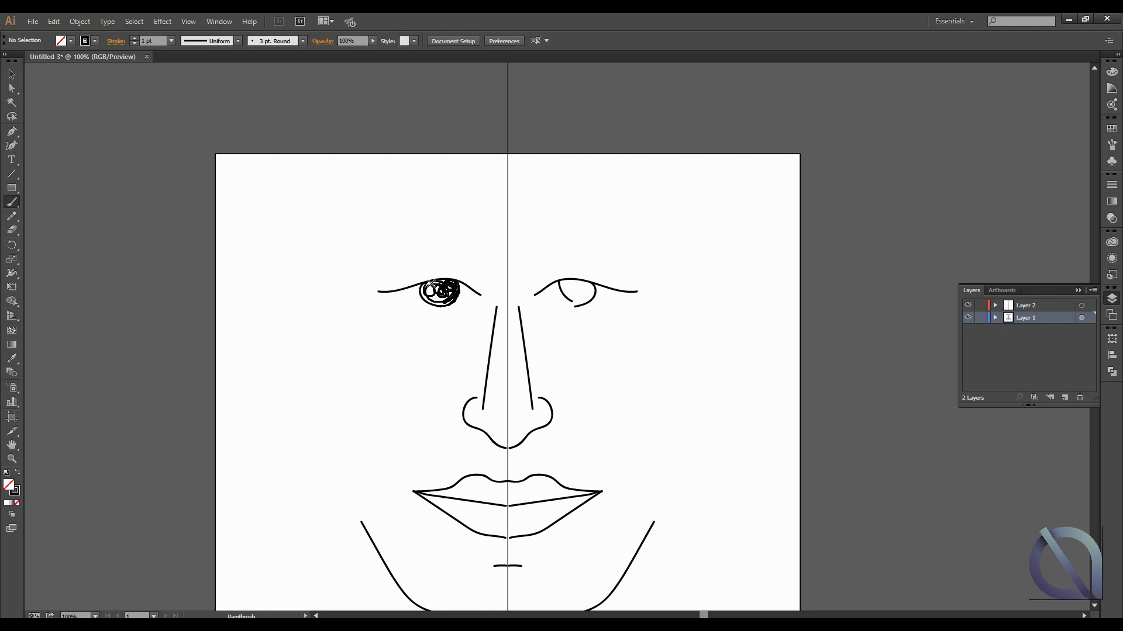
{"action": "left_click_drag", "start_coordinate": [444, 285], "coordinate": [432, 296]}
{"action": "mouse_move", "coordinate": [448, 289]}
{"action": "left_mouse_down"}
{"action": "mouse_move", "coordinate": [431, 300]}
{"action": "mouse_move", "coordinate": [450, 299]}
{"action": "left_mouse_up"}
{"action": "left_click_drag", "start_coordinate": [425, 302], "coordinate": [447, 301]}
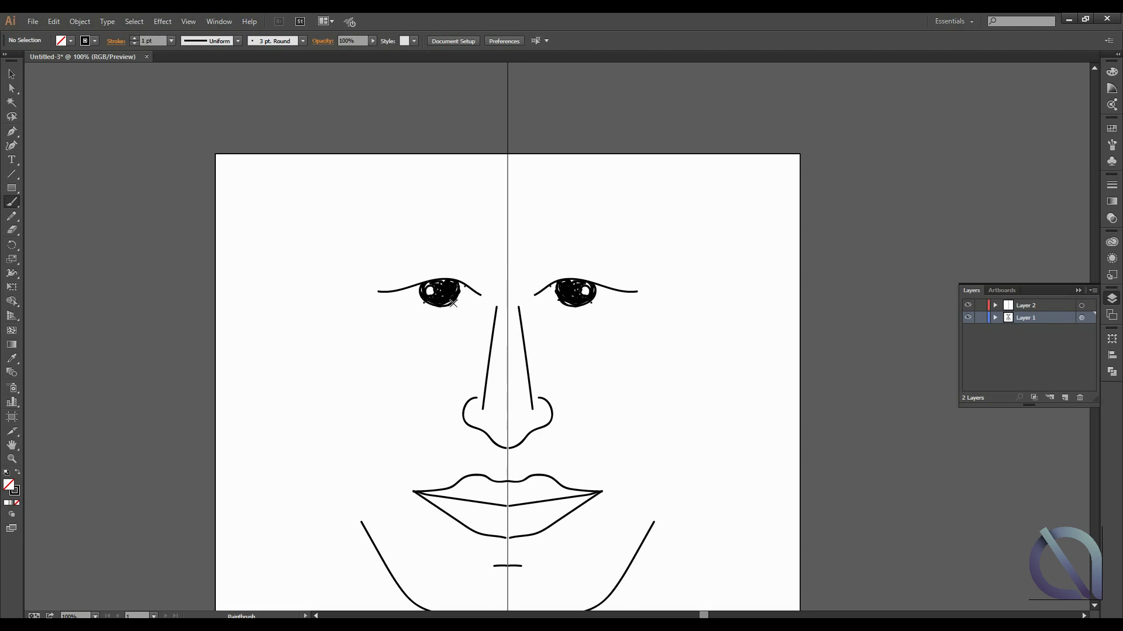
{"action": "key", "text": "v"}
{"action": "key", "text": "ctrl+z"}
{"action": "key", "text": "b"}
{"action": "mouse_move", "coordinate": [439, 298]}
{"action": "left_mouse_down"}
{"action": "mouse_move", "coordinate": [418, 306]}
{"action": "mouse_move", "coordinate": [470, 304]}
{"action": "left_mouse_up"}
Zoom out and undo the face strokes until only the rectangle and centre line remain
{"action": "scroll", "coordinate": [467, 300], "scroll_direction": "down", "scroll_amount": 1}
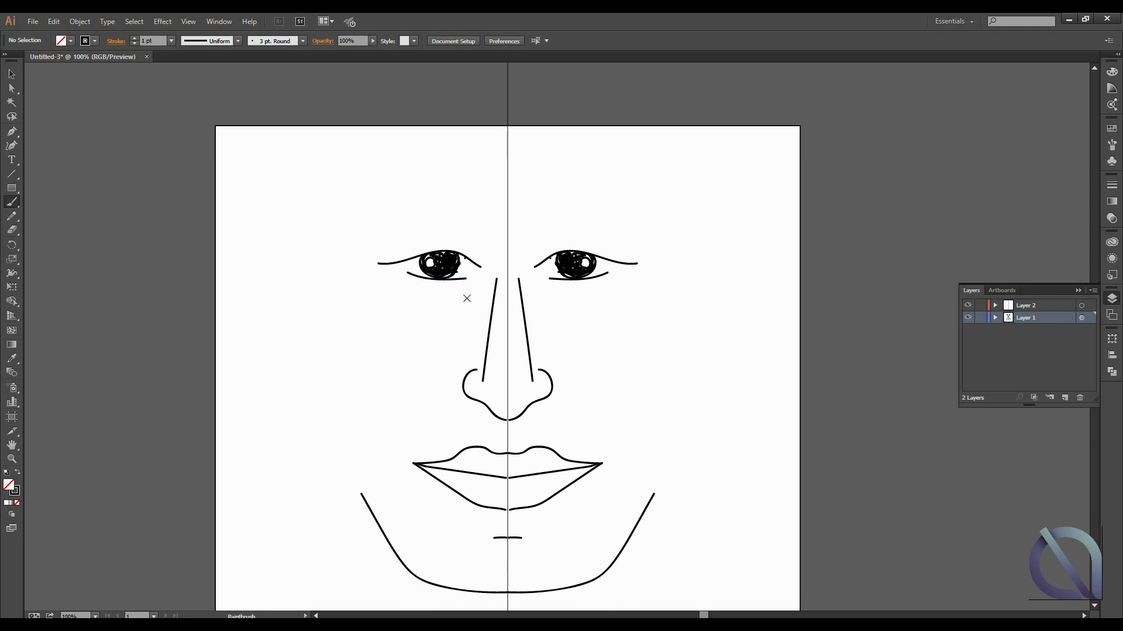
{"action": "scroll", "coordinate": [472, 361], "scroll_direction": "down", "scroll_amount": 1}
{"action": "scroll", "coordinate": [472, 356], "scroll_direction": "down", "scroll_amount": 2}
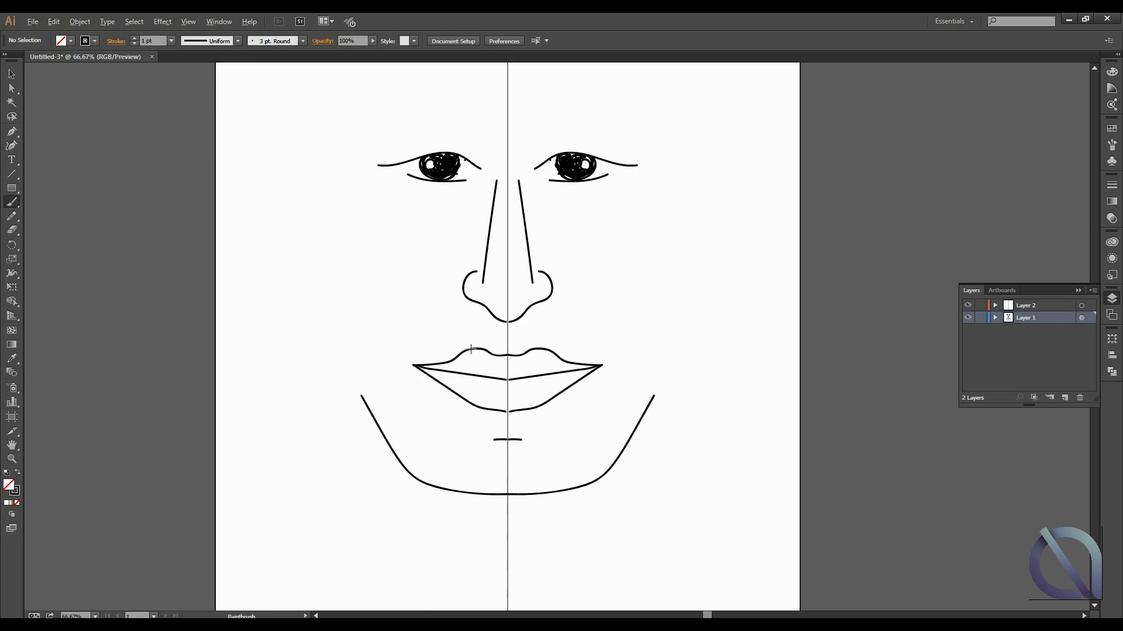
{"action": "scroll", "coordinate": [471, 349], "scroll_direction": "down", "scroll_amount": 2, "text": "alt"}
{"action": "scroll", "coordinate": [470, 349], "scroll_direction": "down", "scroll_amount": 1, "text": "alt"}
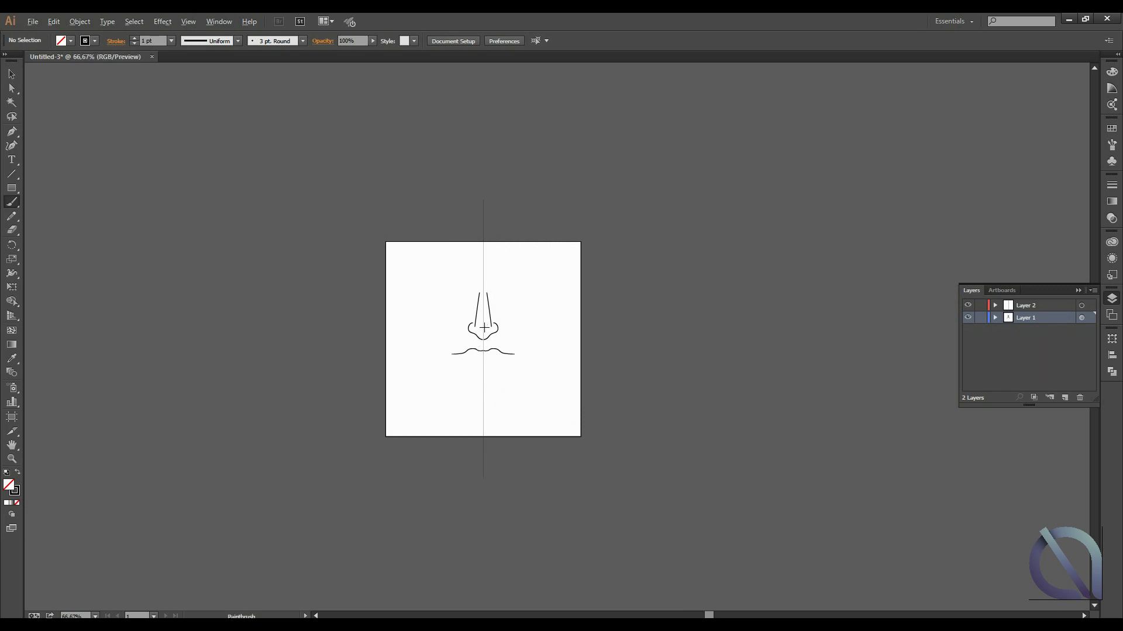
{"action": "scroll", "coordinate": [484, 327], "scroll_direction": "up", "scroll_amount": 3, "text": "alt"}
{"action": "key", "text": "ctrl+z"}
{"action": "key", "text": "ctrl+z"}
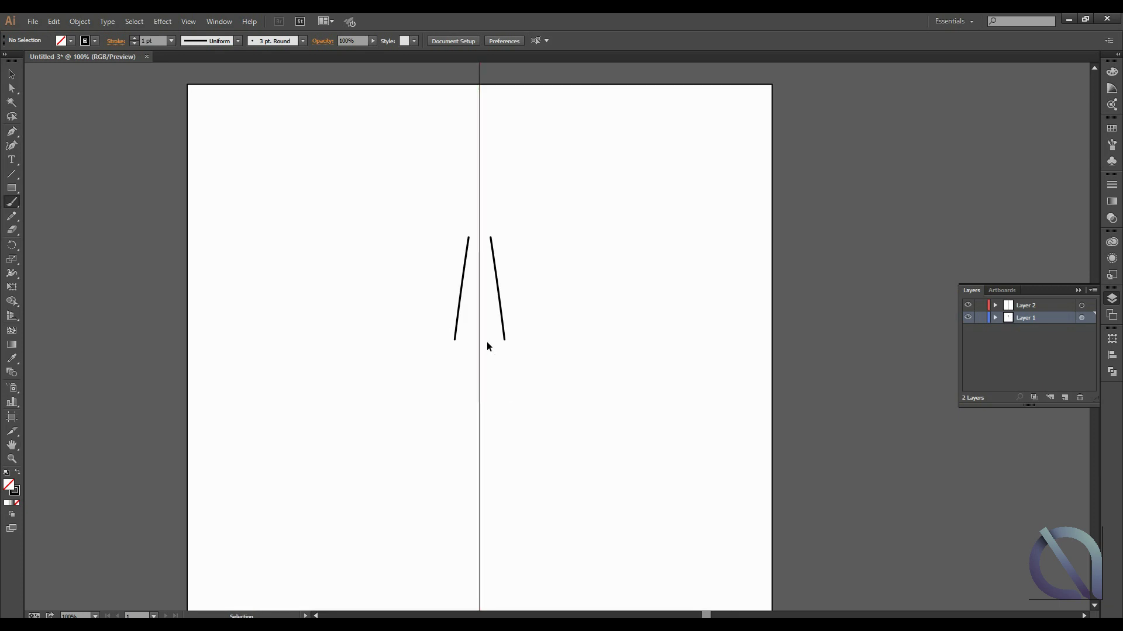
{"action": "key", "text": "ctrl+z"}
{"action": "key", "text": "ctrl+z"}
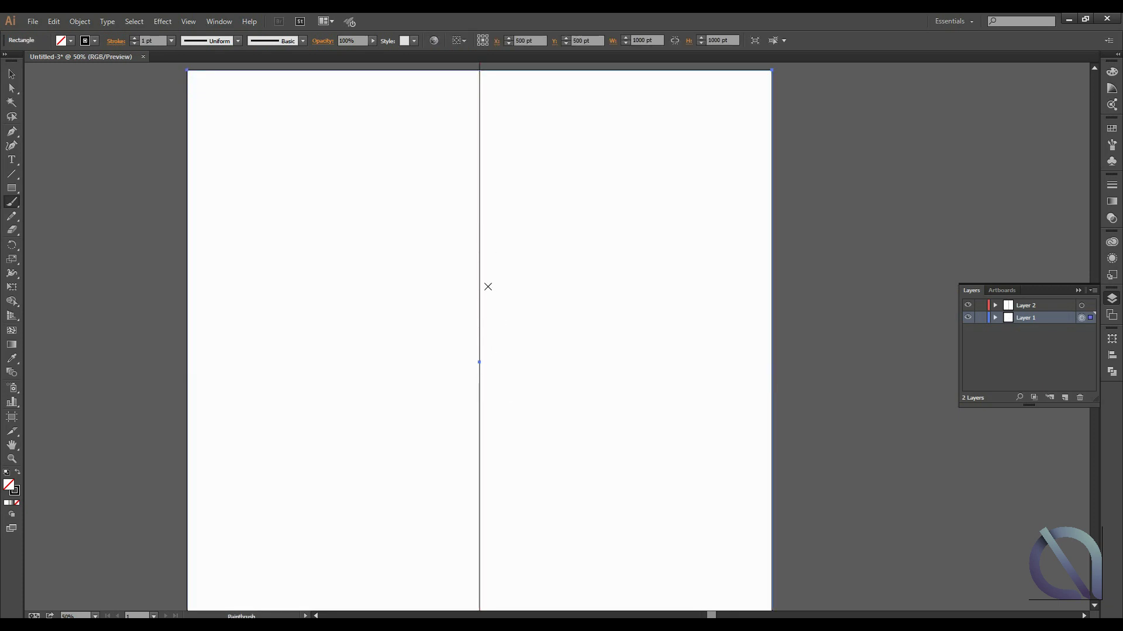
{"action": "scroll", "coordinate": [488, 286], "scroll_direction": "down", "scroll_amount": 2, "text": "alt"}
Rotate the centre line 90° so it runs horizontally across the artboard
{"action": "key", "text": "v"}
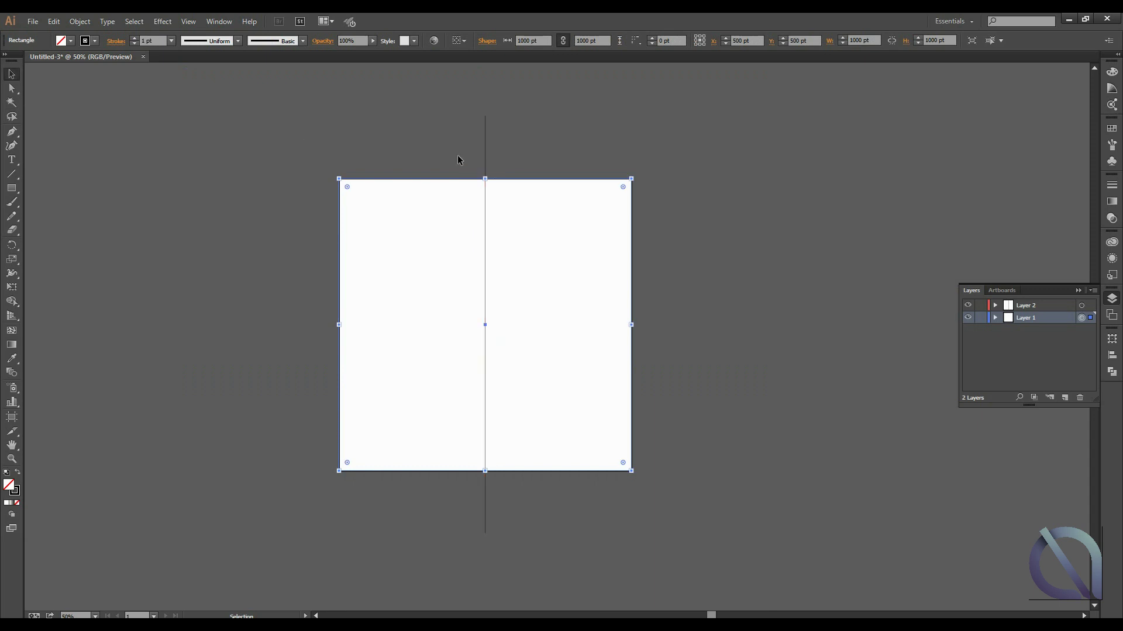
{"action": "left_click", "coordinate": [484, 143]}
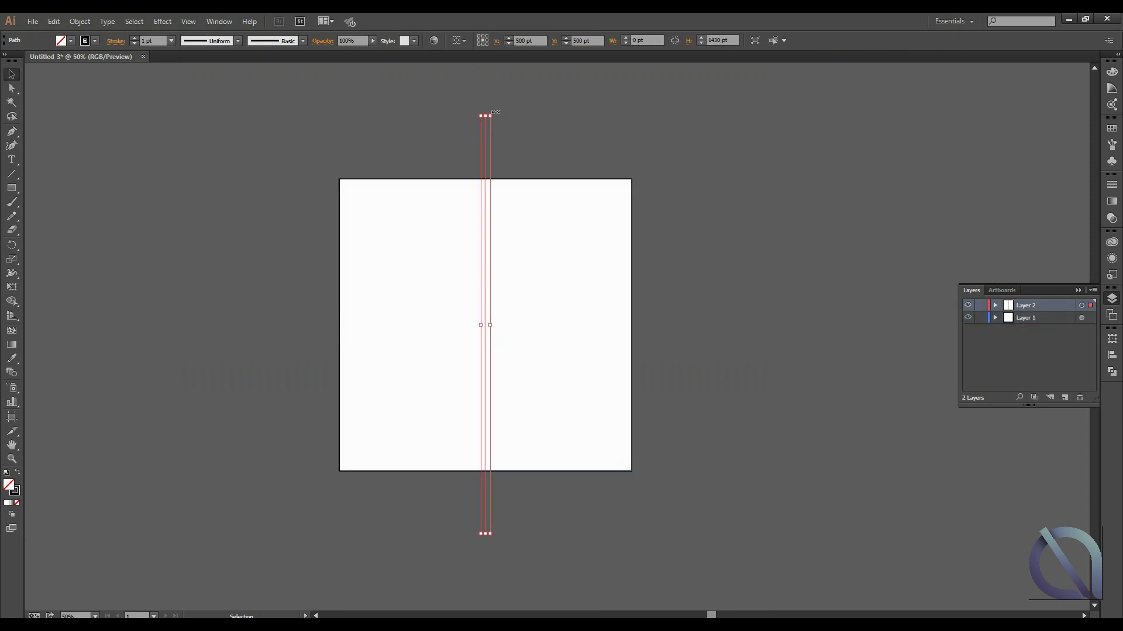
{"action": "mouse_move", "coordinate": [495, 112]}
{"action": "left_mouse_down"}
{"action": "mouse_move", "coordinate": [733, 363]}
{"action": "mouse_move", "coordinate": [750, 317]}
{"action": "left_mouse_up"}
{"action": "left_click", "coordinate": [749, 318]}
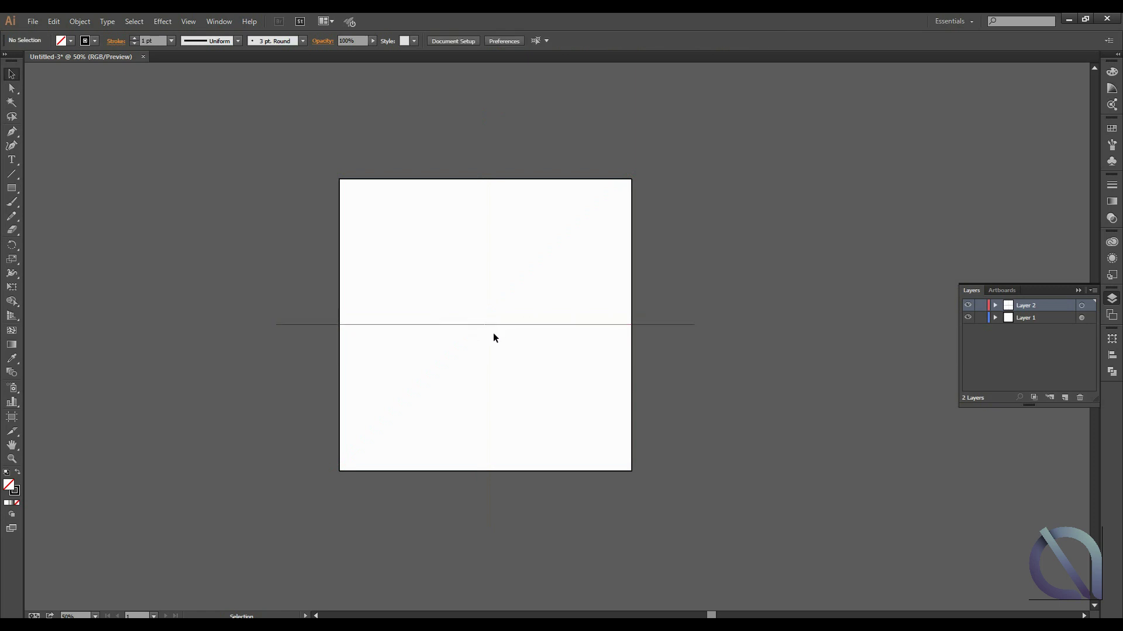
{"action": "scroll", "coordinate": [492, 338], "scroll_direction": "up", "scroll_amount": 2}
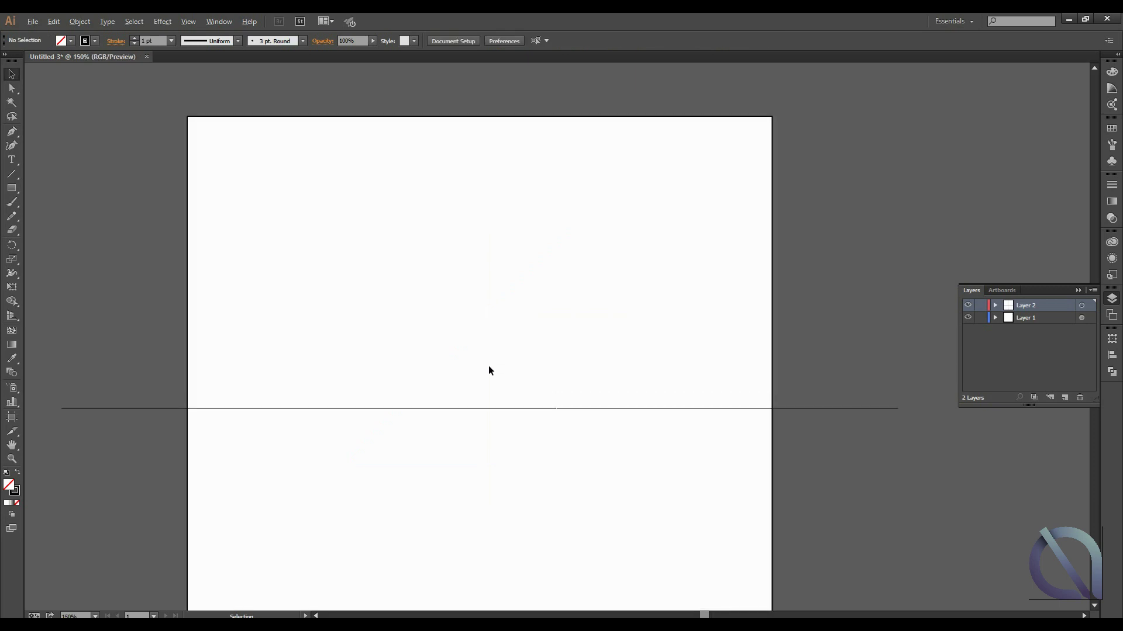
{"action": "scroll", "coordinate": [489, 366], "scroll_direction": "up", "scroll_amount": 2}
Edit Layer 1's Transform effect in Appearance to enable Reflect Y
{"action": "left_click", "coordinate": [1052, 318]}
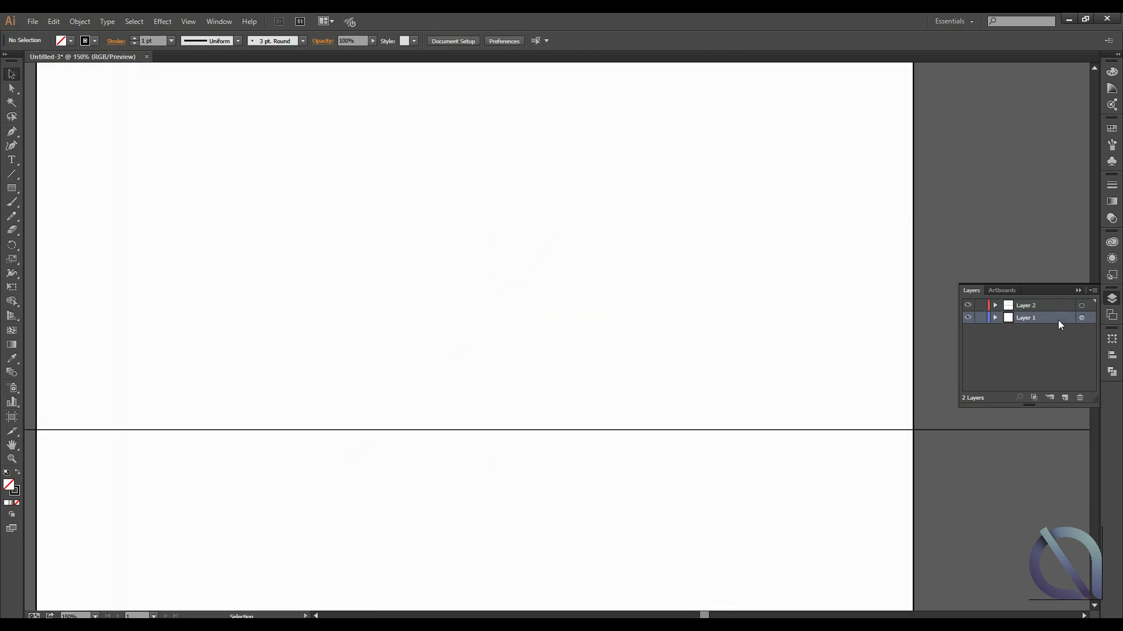
{"action": "left_click", "coordinate": [1081, 318]}
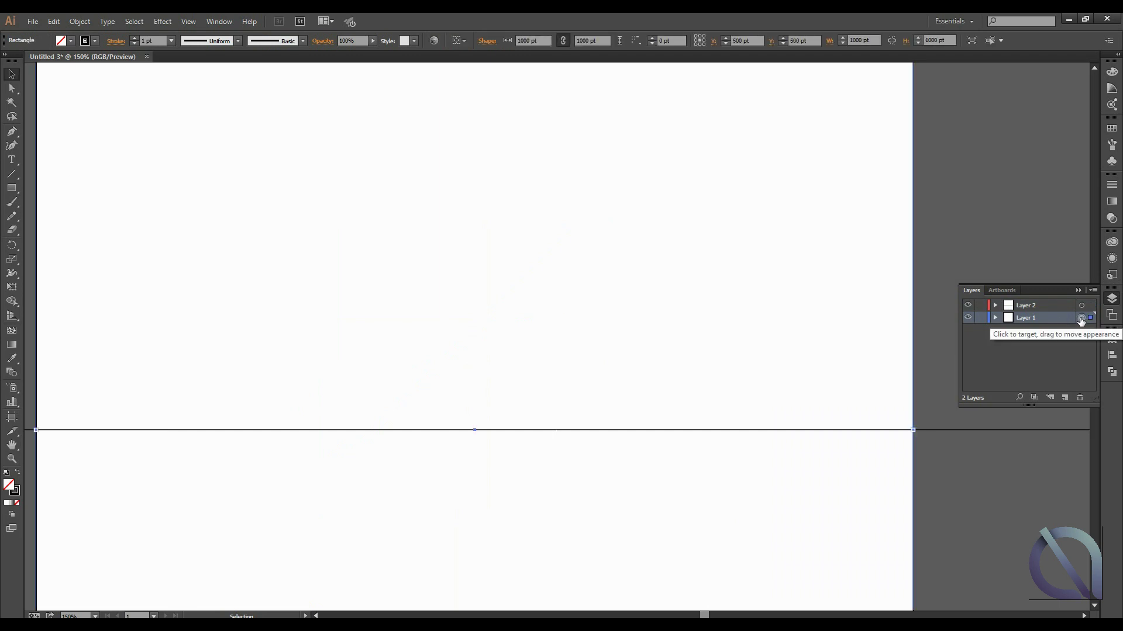
{"action": "left_click", "coordinate": [1111, 260]}
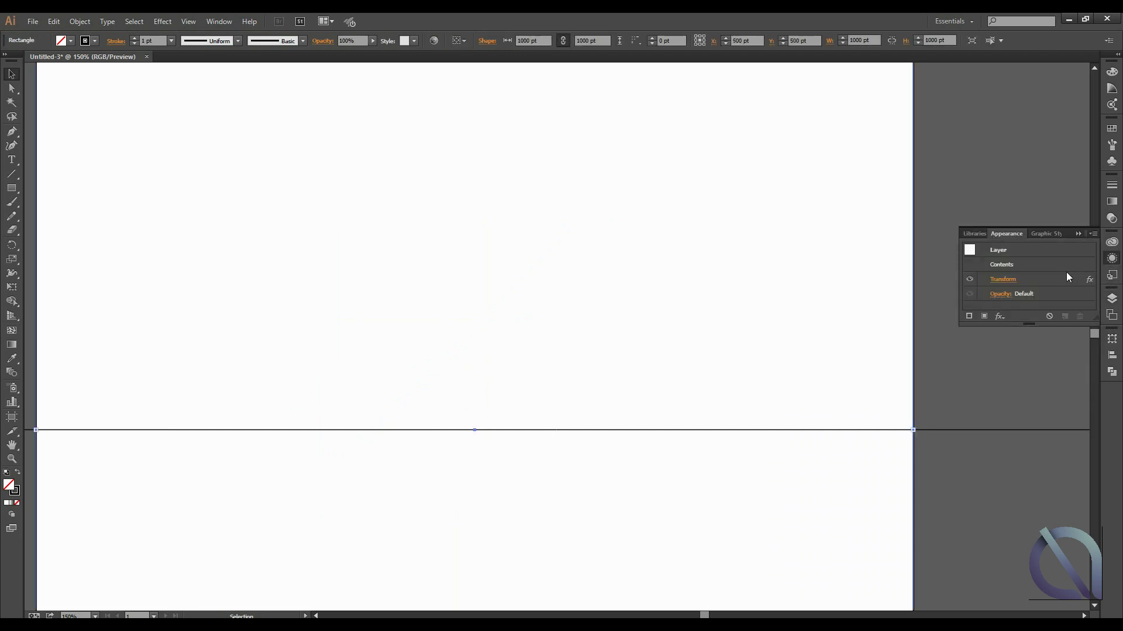
{"action": "left_click", "coordinate": [1000, 280]}
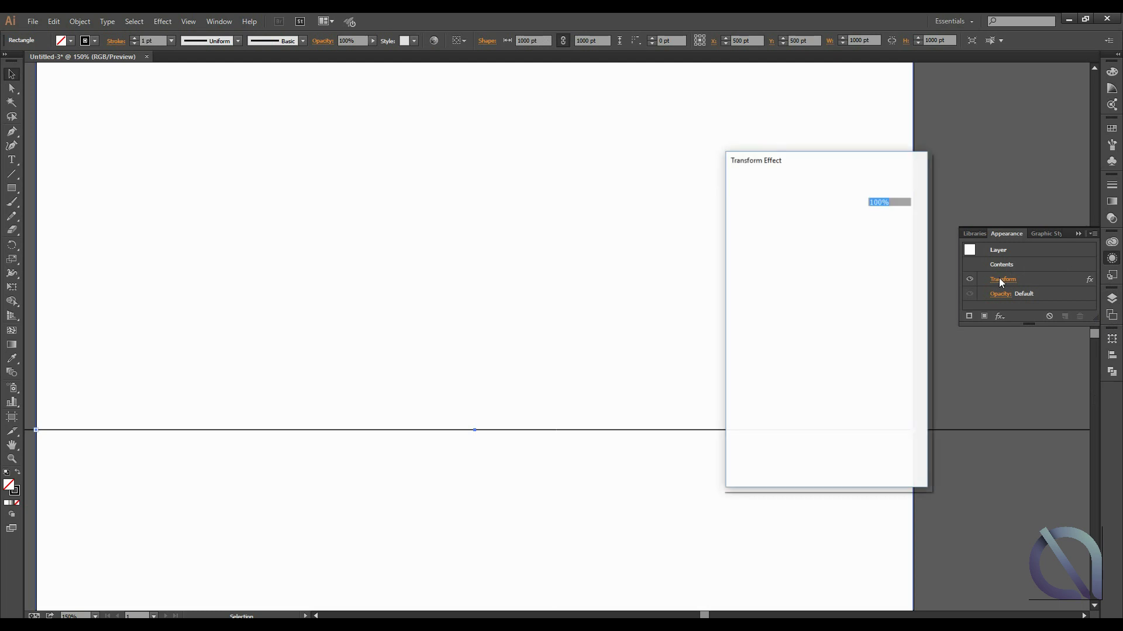
{"action": "left_click", "coordinate": [856, 388]}
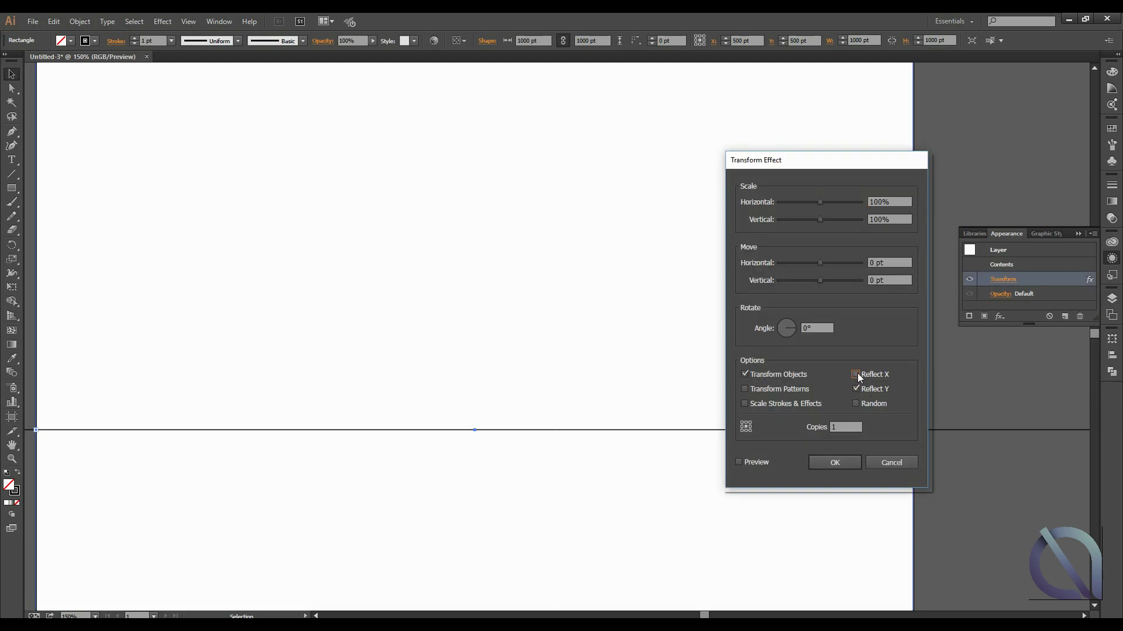
{"action": "left_click", "coordinate": [844, 458]}
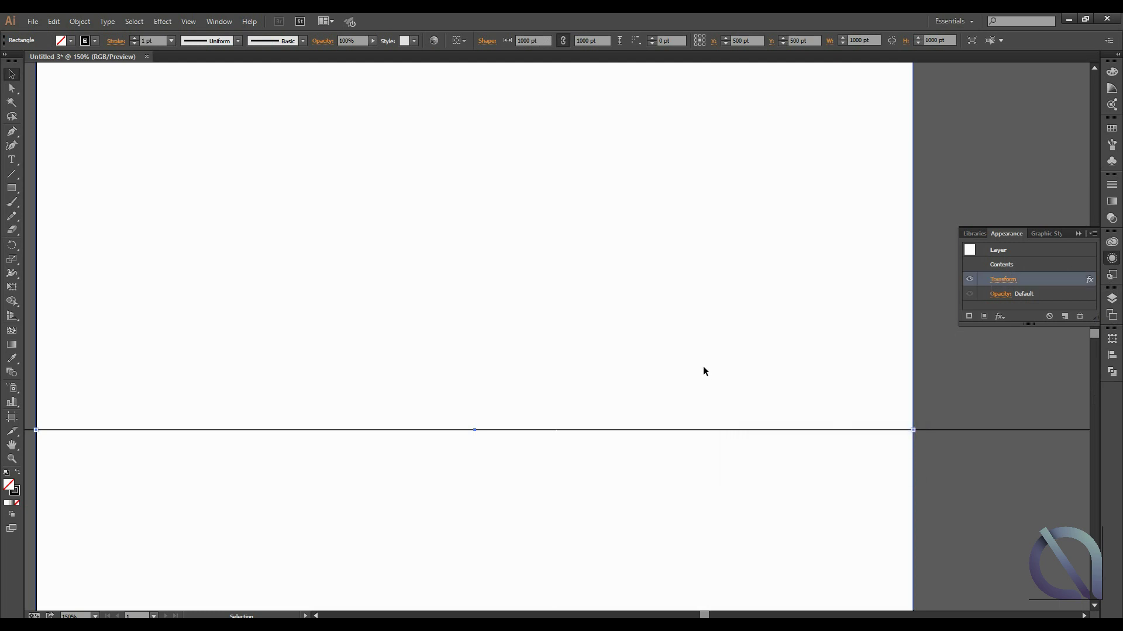
Select the Ellipse tool, keep the original fill/stroke colours, and deselect via the Layers list
{"action": "scroll", "coordinate": [703, 366], "scroll_direction": "down", "scroll_amount": 2, "text": "alt"}
{"action": "scroll", "coordinate": [614, 380], "scroll_direction": "down", "scroll_amount": 1}
{"action": "scroll", "coordinate": [639, 360], "scroll_direction": "down", "scroll_amount": 2}
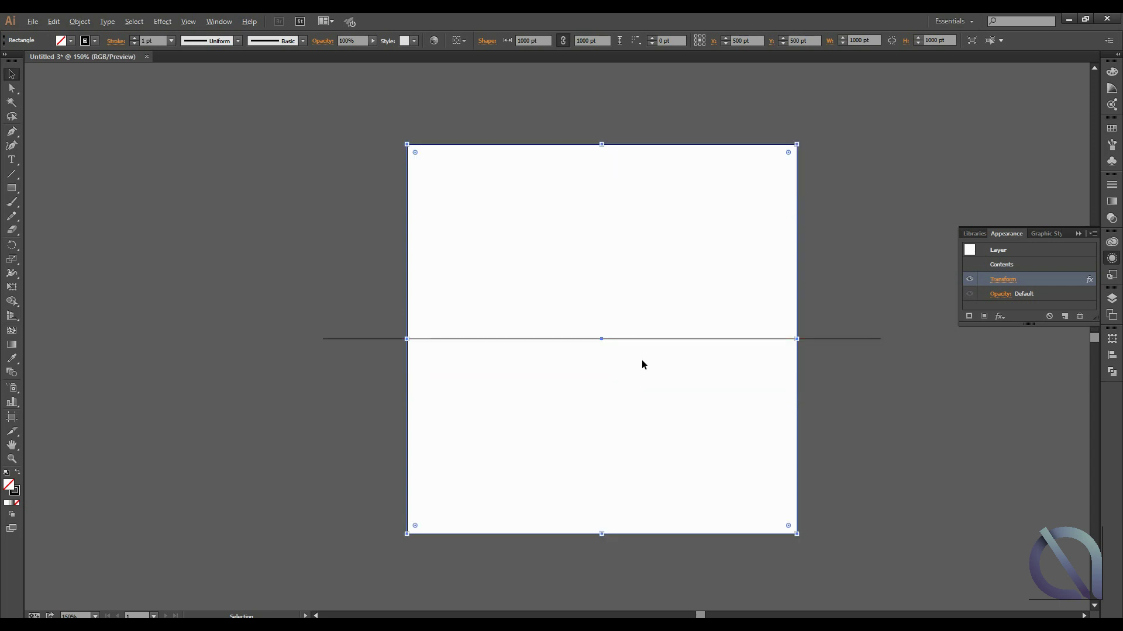
{"action": "scroll", "coordinate": [641, 364], "scroll_direction": "up", "scroll_amount": 2, "text": "alt"}
{"action": "scroll", "coordinate": [525, 339], "scroll_direction": "down", "scroll_amount": 1, "text": "alt"}
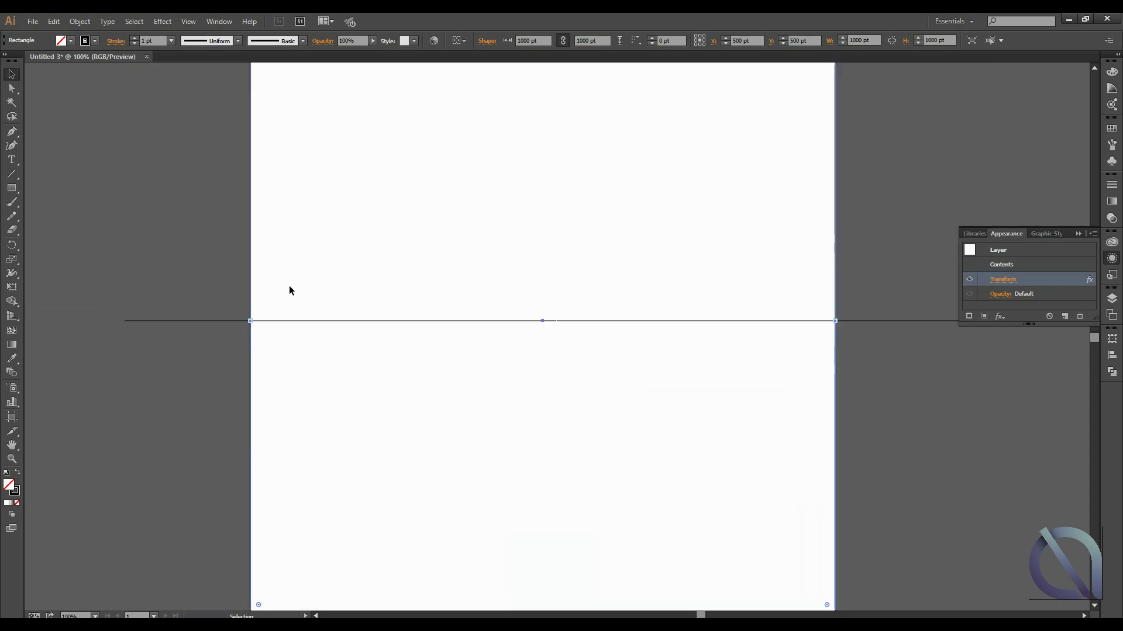
{"action": "left_click_drag", "start_coordinate": [12, 188], "coordinate": [47, 216]}
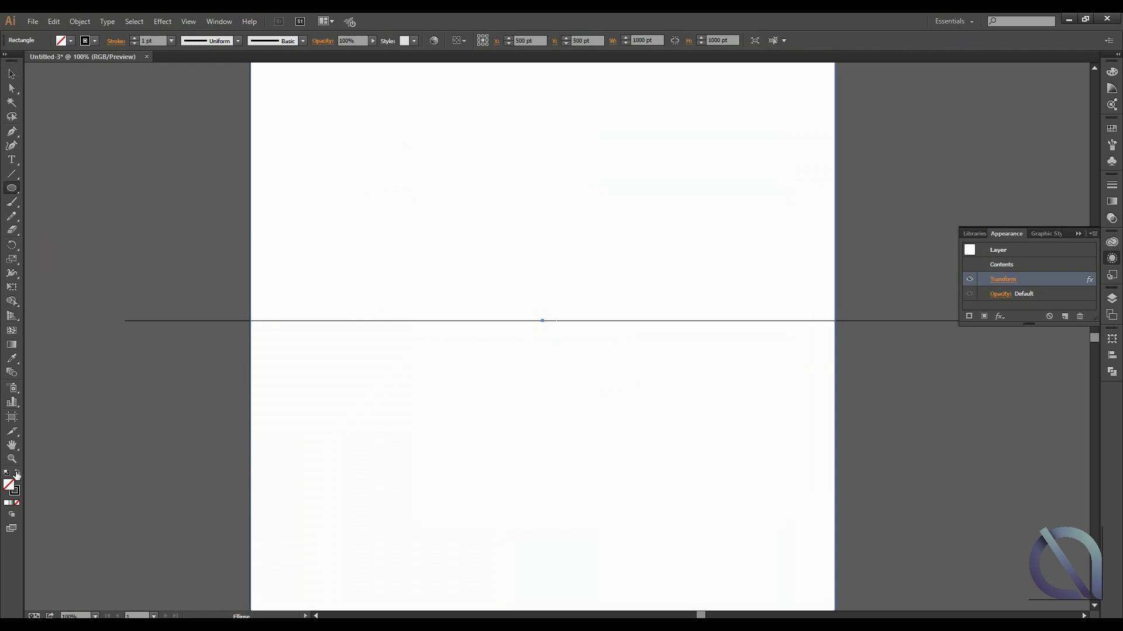
{"action": "left_click", "coordinate": [18, 472]}
{"action": "key", "text": "shift+x"}
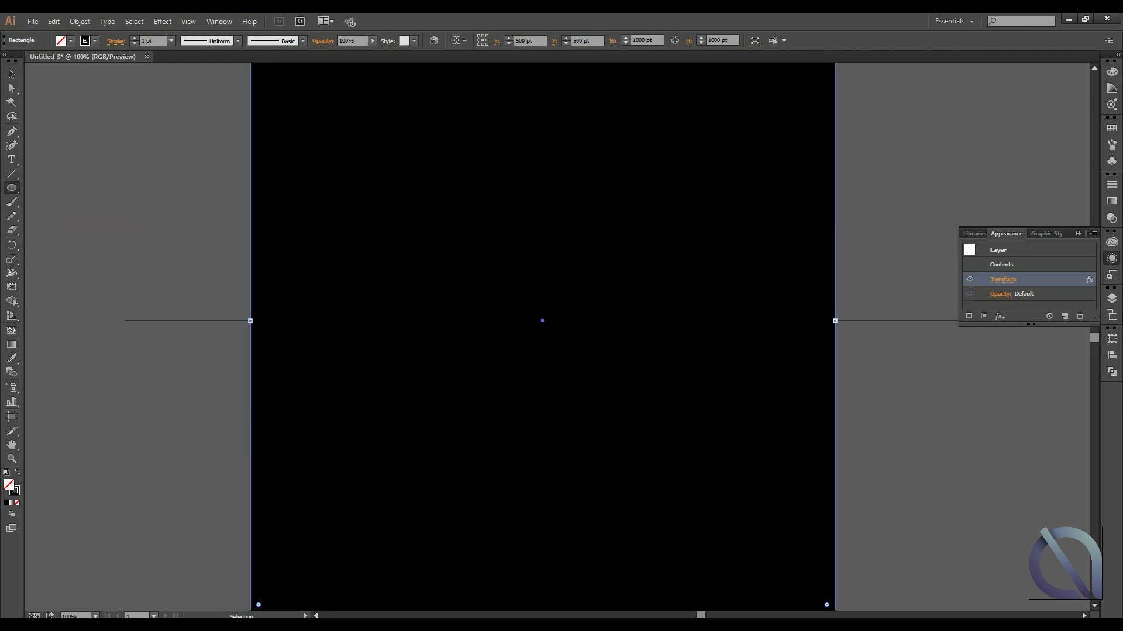
{"action": "left_click", "coordinate": [1111, 298]}
{"action": "left_click", "coordinate": [1052, 336]}
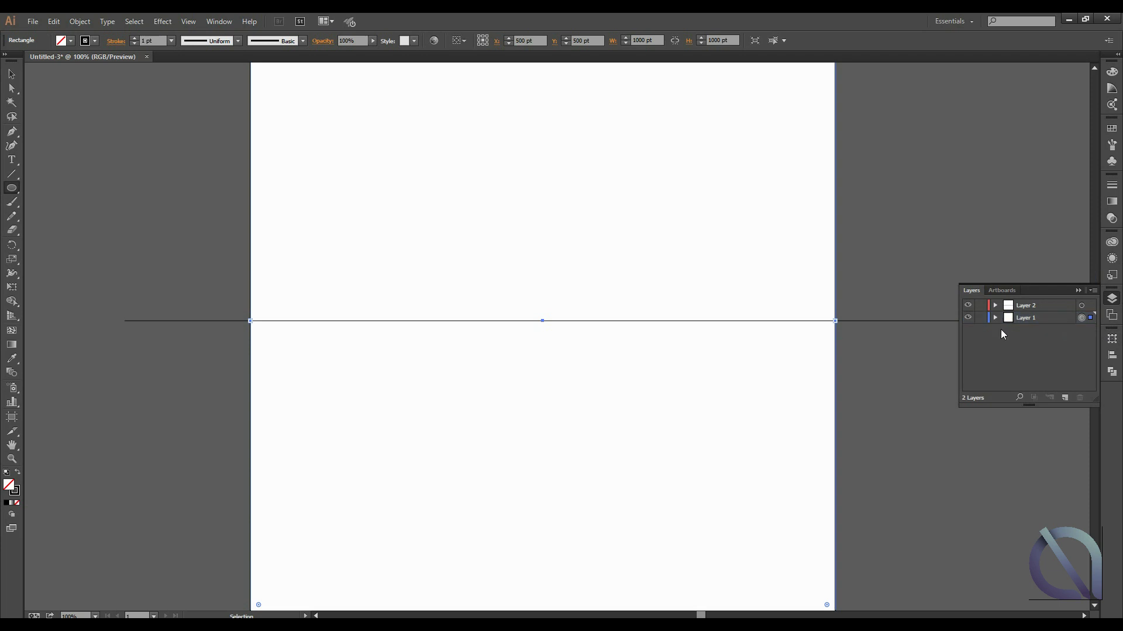
Draw five solid black, no-stroke circles of varied sizes in the upper half, mirrored below
{"action": "left_click_drag", "start_coordinate": [424, 189], "coordinate": [479, 230]}
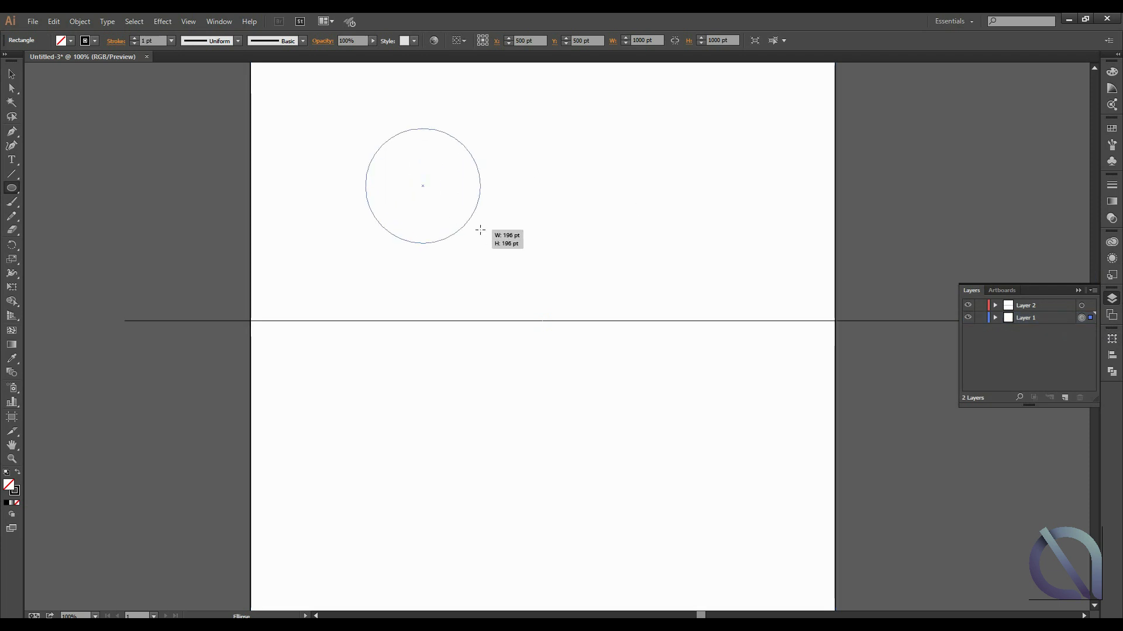
{"action": "left_click", "coordinate": [17, 471]}
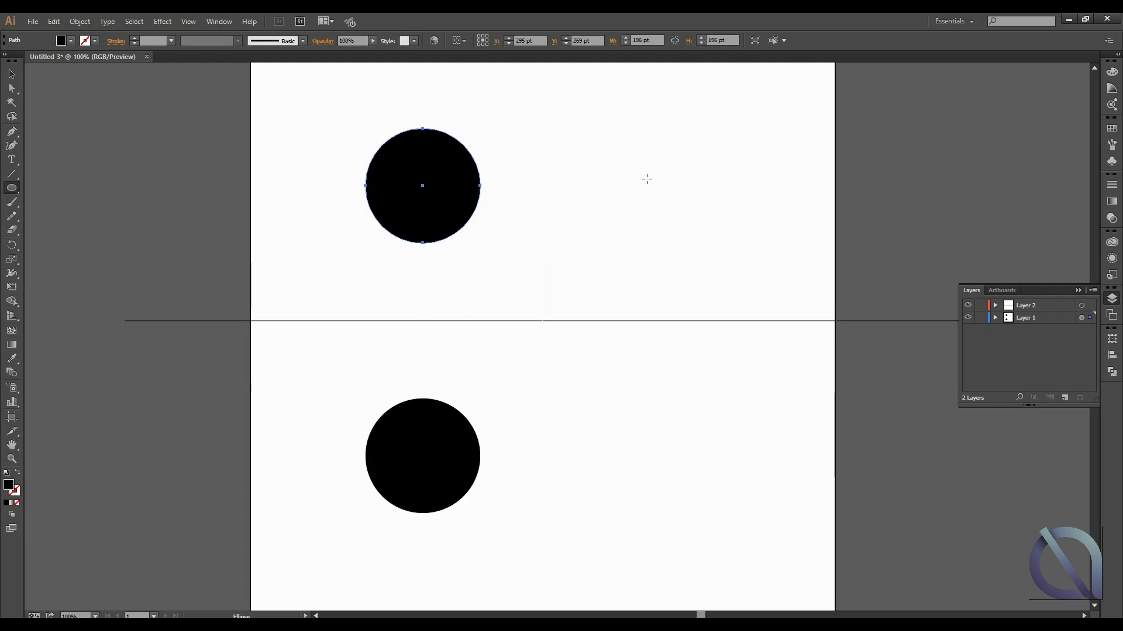
{"action": "left_click_drag", "start_coordinate": [646, 179], "coordinate": [659, 192]}
{"action": "left_click_drag", "start_coordinate": [518, 235], "coordinate": [562, 269]}
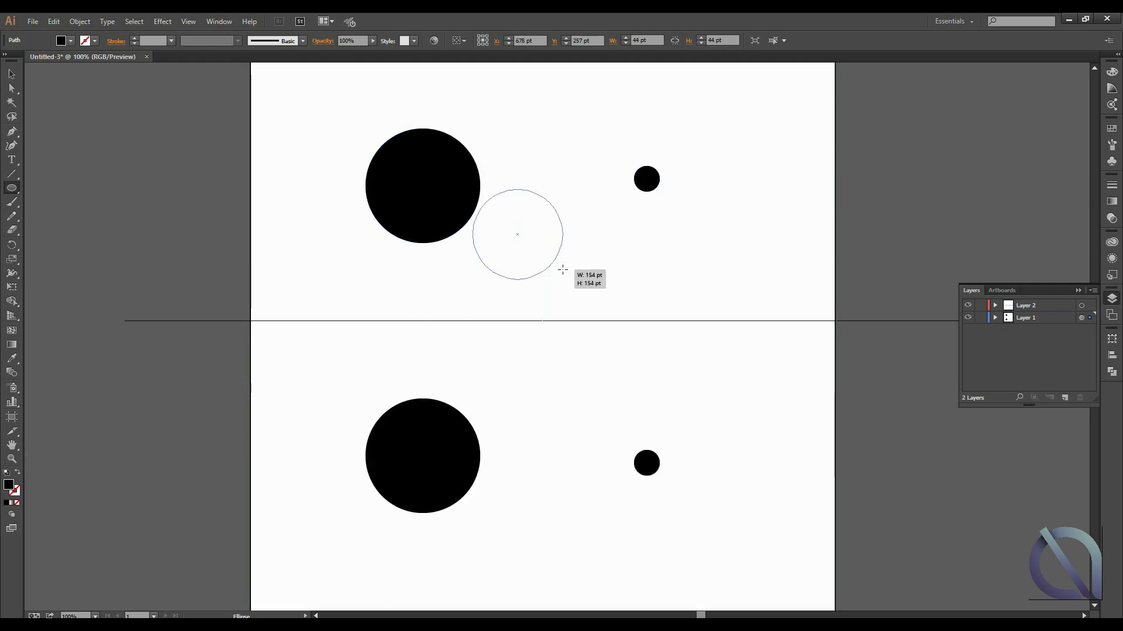
{"action": "left_click_drag", "start_coordinate": [679, 266], "coordinate": [749, 307]}
{"action": "left_click_drag", "start_coordinate": [523, 115], "coordinate": [562, 154]}
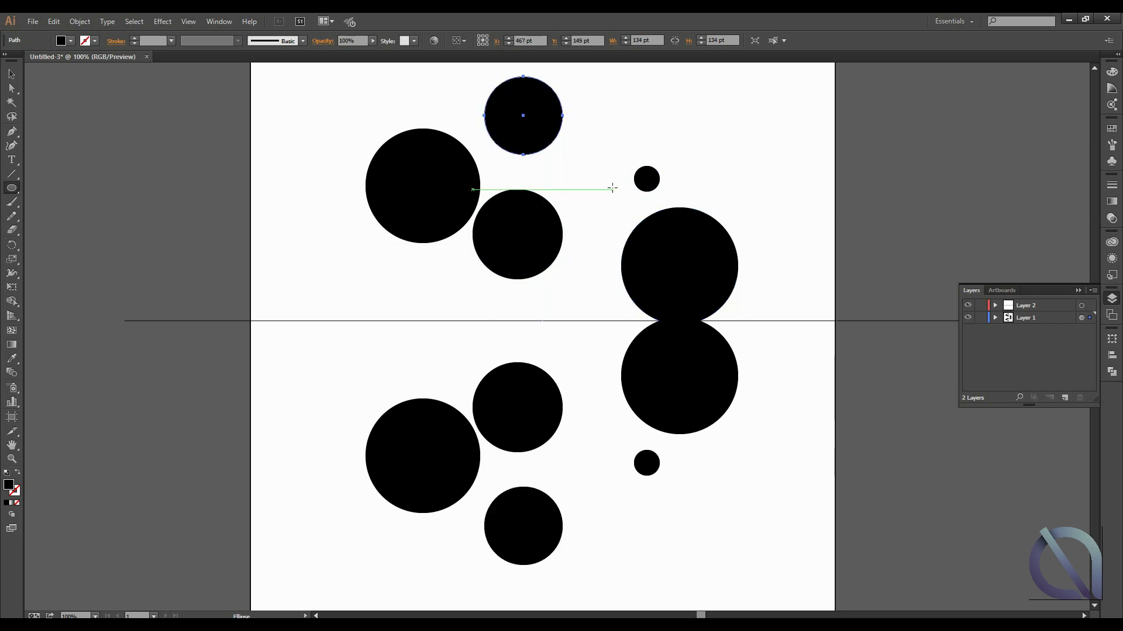
Try extra circles at the upper right and far left, then undo them
{"action": "key", "text": "ctrl+minus"}
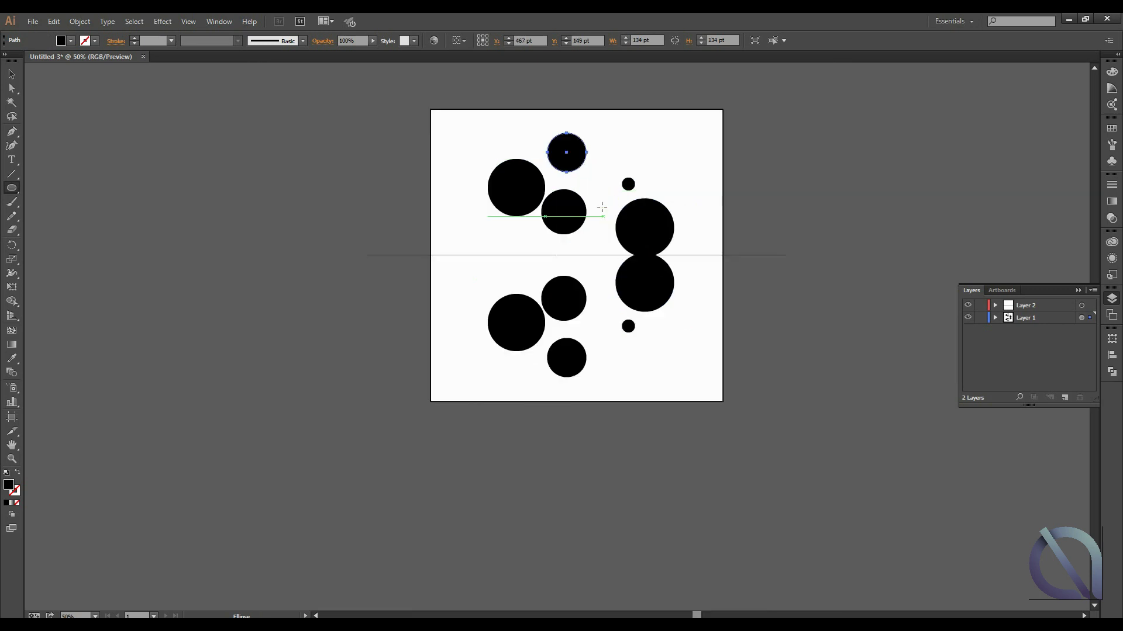
{"action": "key", "text": "ctrl+plus"}
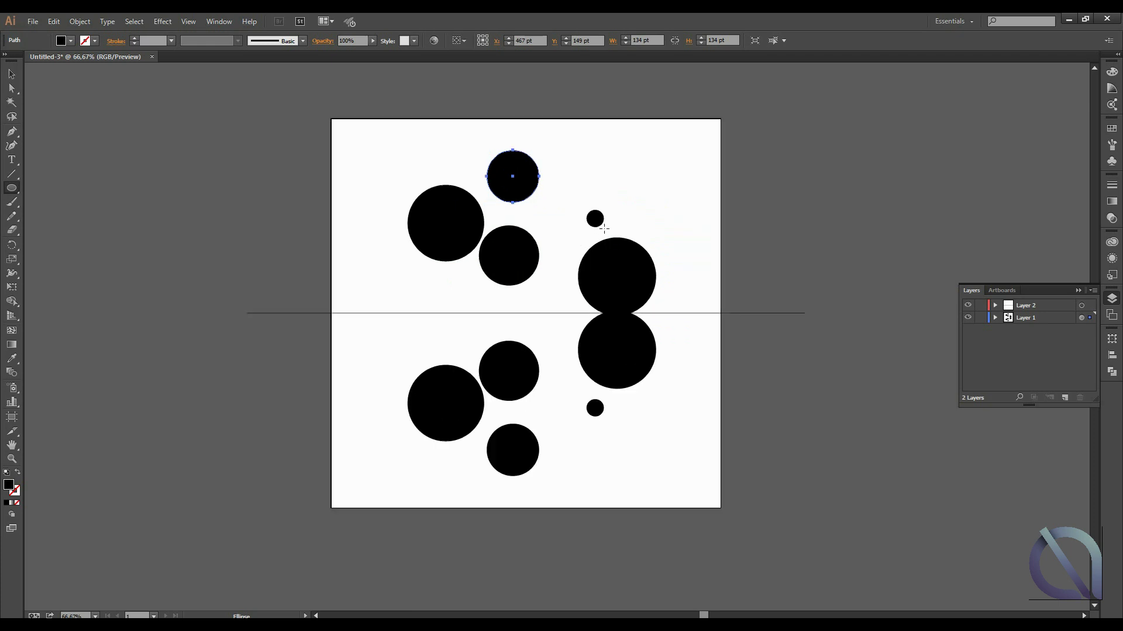
{"action": "left_click_drag", "start_coordinate": [608, 157], "coordinate": [668, 226]}
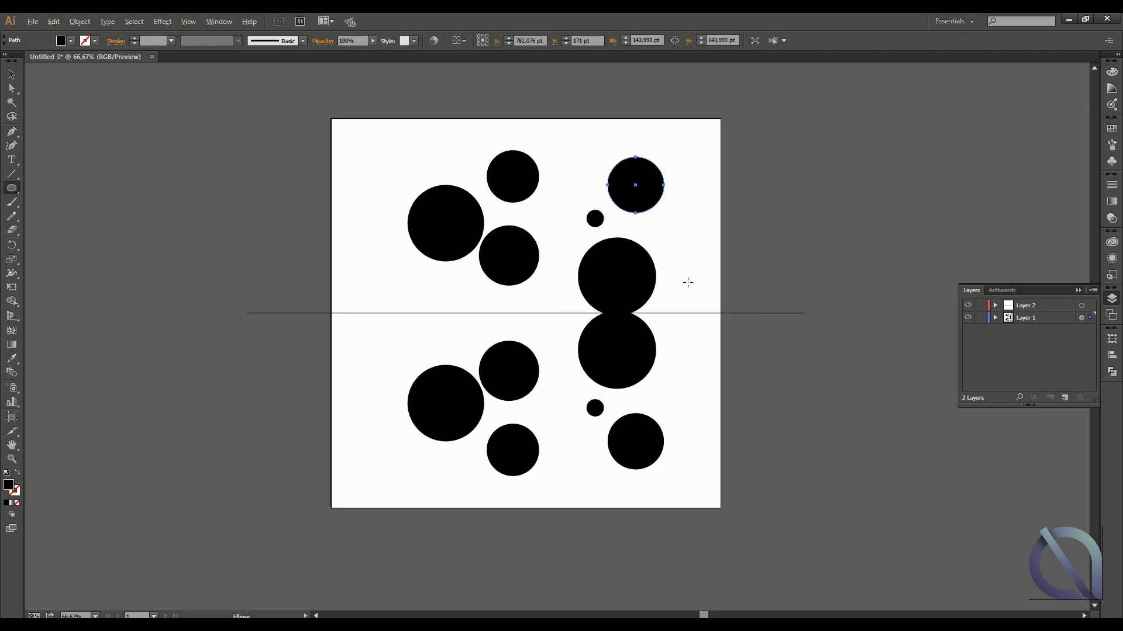
{"action": "left_click_drag", "start_coordinate": [356, 220], "coordinate": [399, 264]}
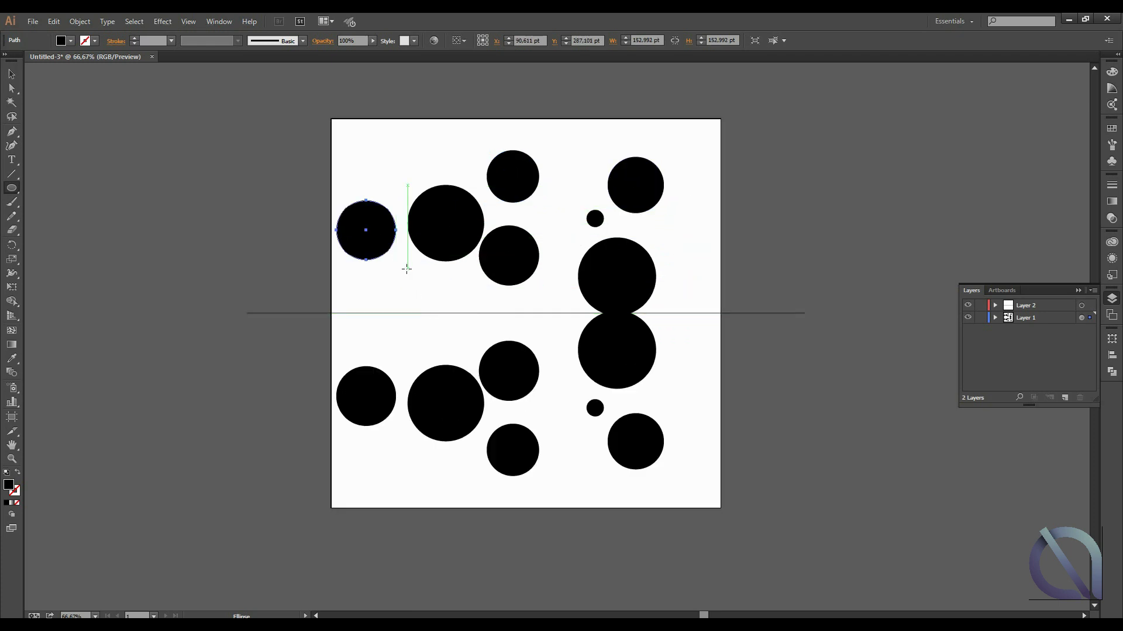
{"action": "key", "text": "ctrl+z"}
{"action": "key", "text": "ctrl+z"}
{"action": "key", "text": "ctrl+z"}
{"action": "key", "text": "ctrl+z"}
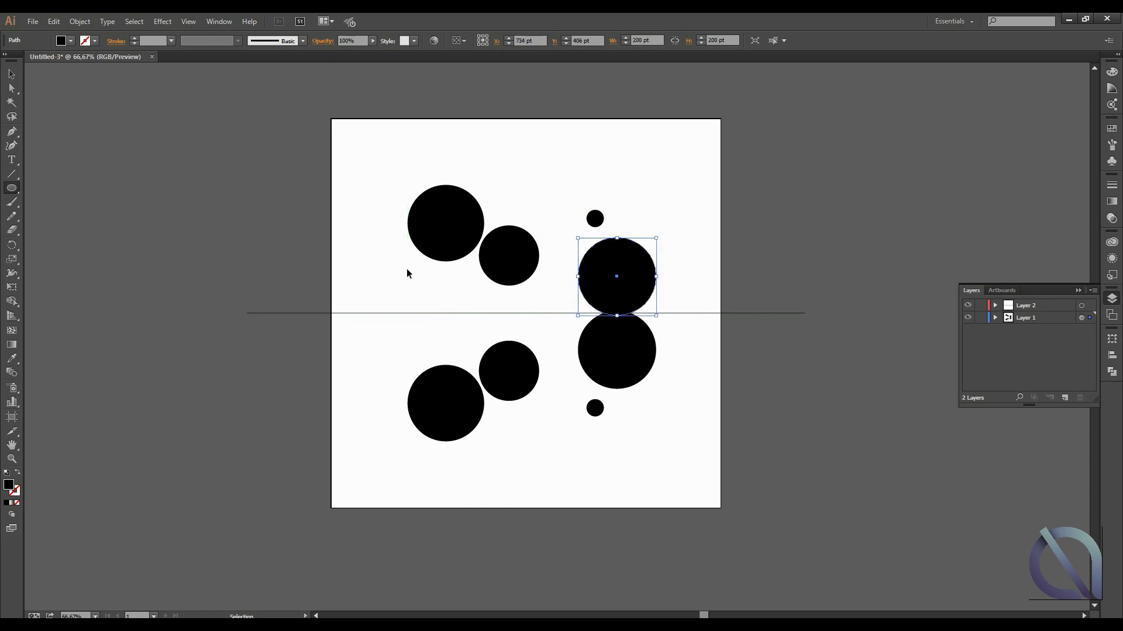
{"action": "key", "text": "ctrl+z"}
{"action": "key", "text": "ctrl+z"}
{"action": "key", "text": "ctrl+z"}
{"action": "key", "text": "ctrl+z"}
{"action": "key", "text": "ctrl+z"}
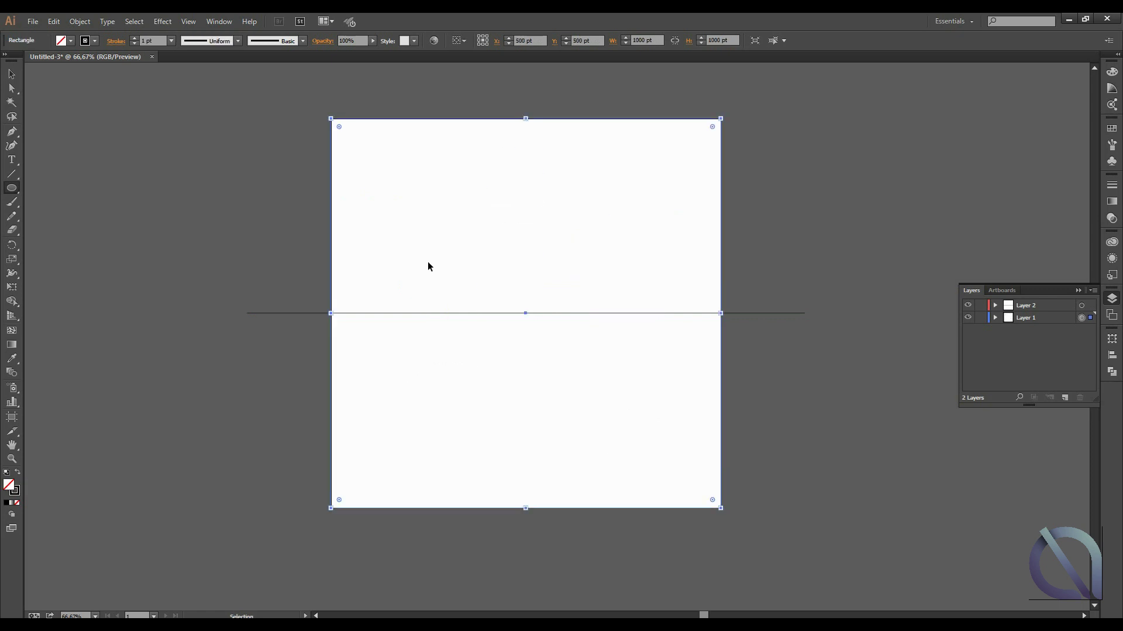
Duplicate the horizontal centre line as a vertical line across the artboard
{"action": "left_click", "coordinate": [14, 76]}
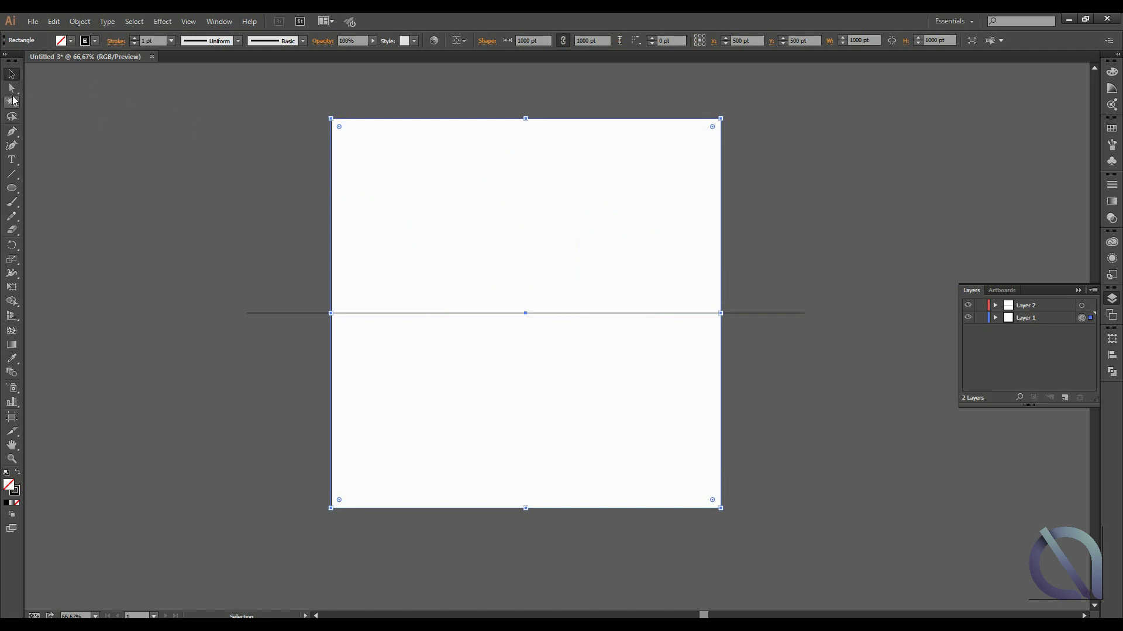
{"action": "left_click", "coordinate": [781, 294]}
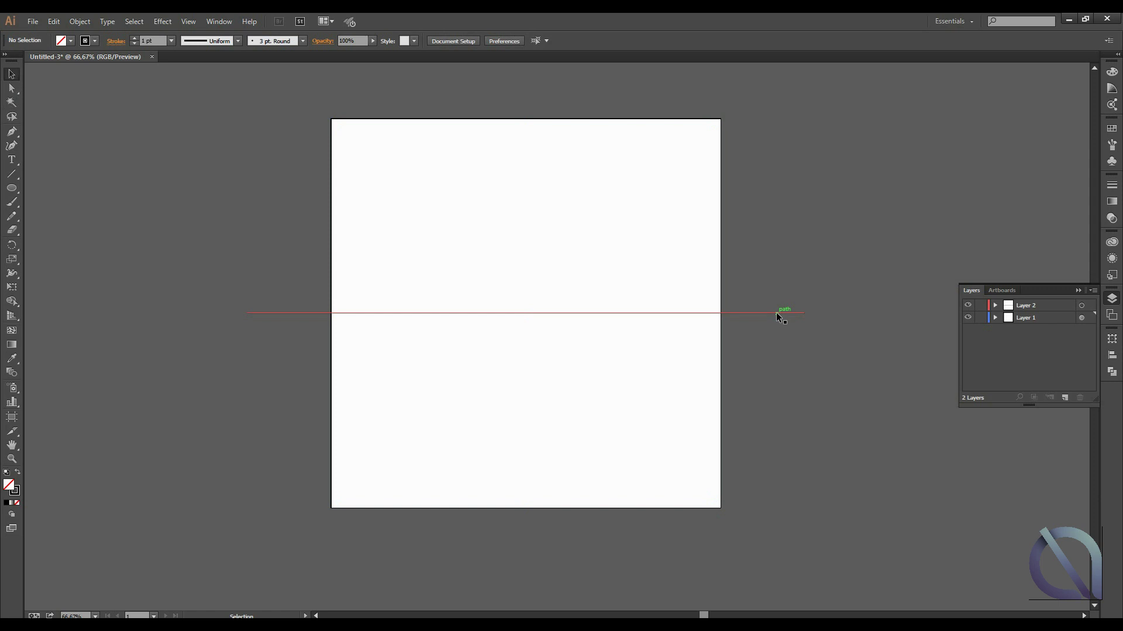
{"action": "left_click", "coordinate": [778, 315]}
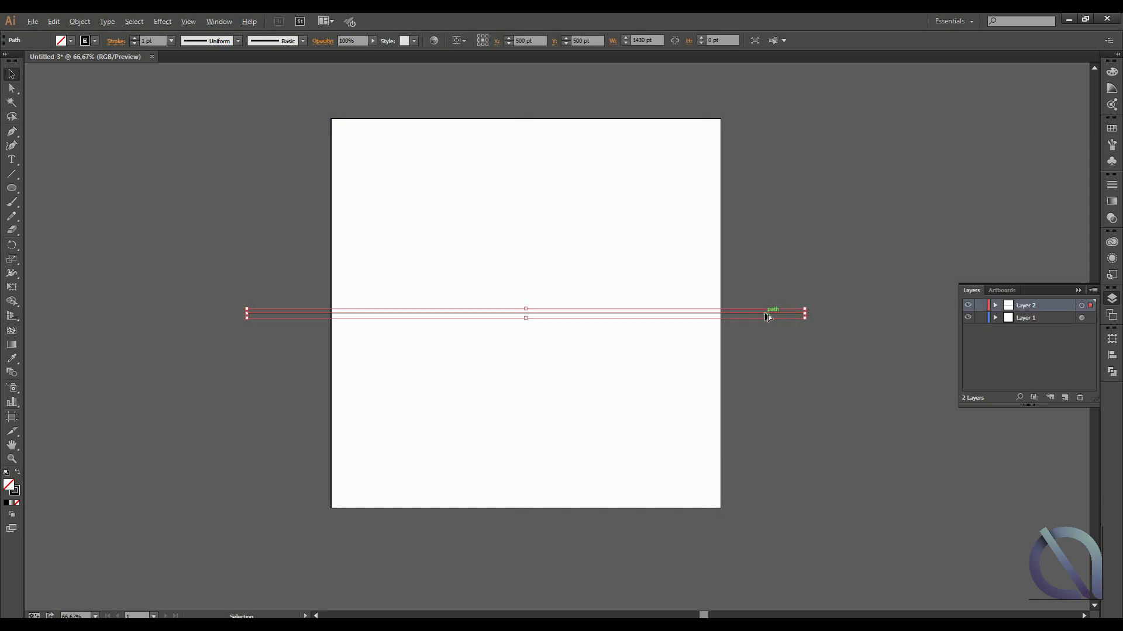
{"action": "mouse_move", "coordinate": [767, 315]}
{"action": "left_mouse_down"}
{"action": "mouse_move", "coordinate": [796, 405]}
{"action": "mouse_move", "coordinate": [806, 391]}
{"action": "mouse_move", "coordinate": [570, 573]}
{"action": "mouse_move", "coordinate": [550, 533]}
{"action": "left_mouse_up"}
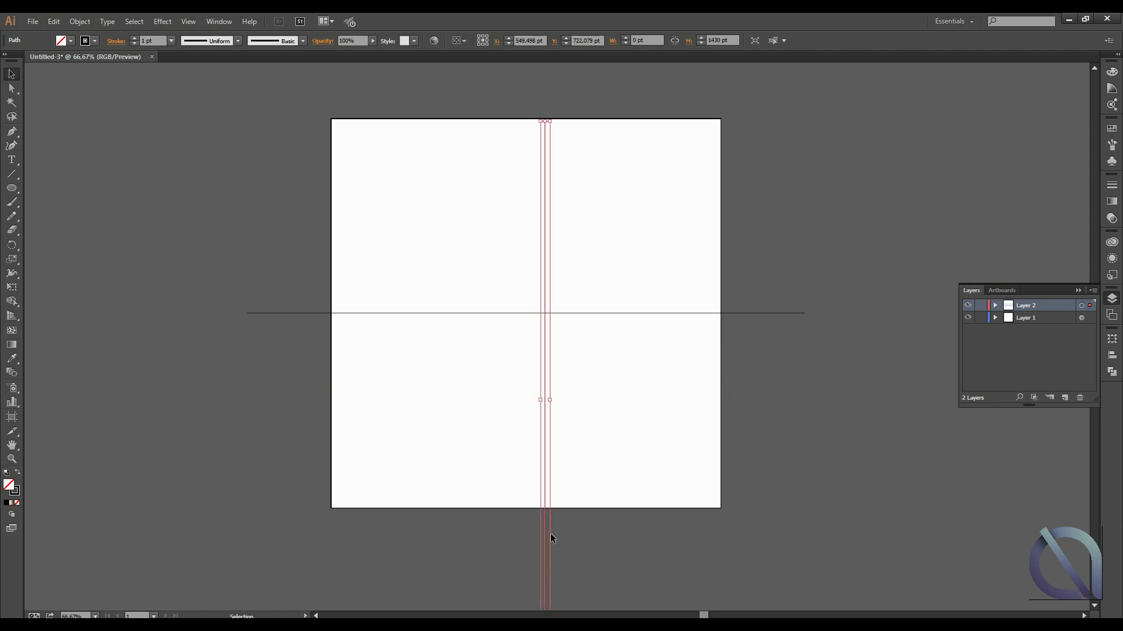
Centre the vertical line on the artboard rectangle, then deselect and make Layer 1 active
{"action": "left_click", "coordinate": [544, 389], "text": "shift"}
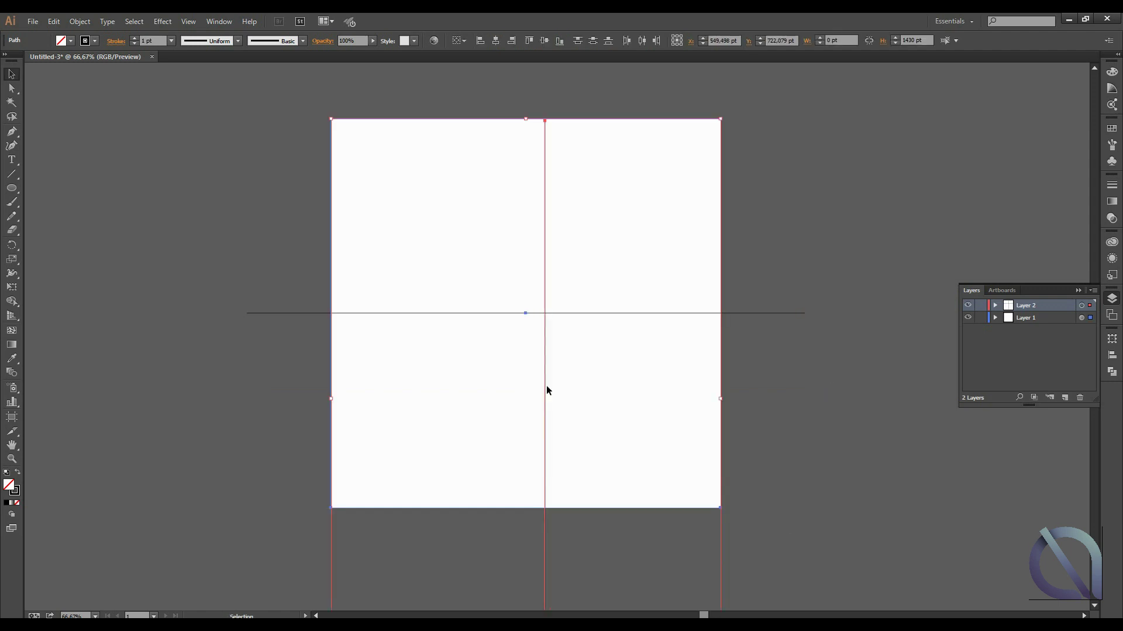
{"action": "left_click", "coordinate": [544, 385]}
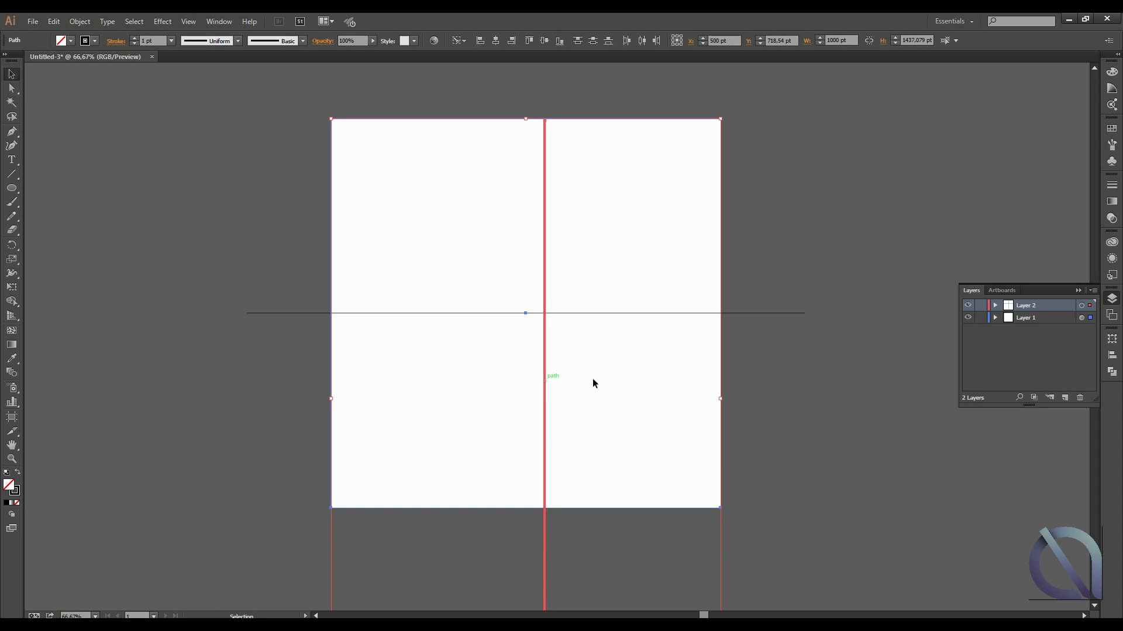
{"action": "left_click", "coordinate": [831, 407]}
{"action": "mouse_move", "coordinate": [544, 525]}
{"action": "left_mouse_down"}
{"action": "mouse_move", "coordinate": [530, 318]}
{"action": "mouse_move", "coordinate": [913, 484]}
{"action": "mouse_move", "coordinate": [526, 327]}
{"action": "left_mouse_up"}
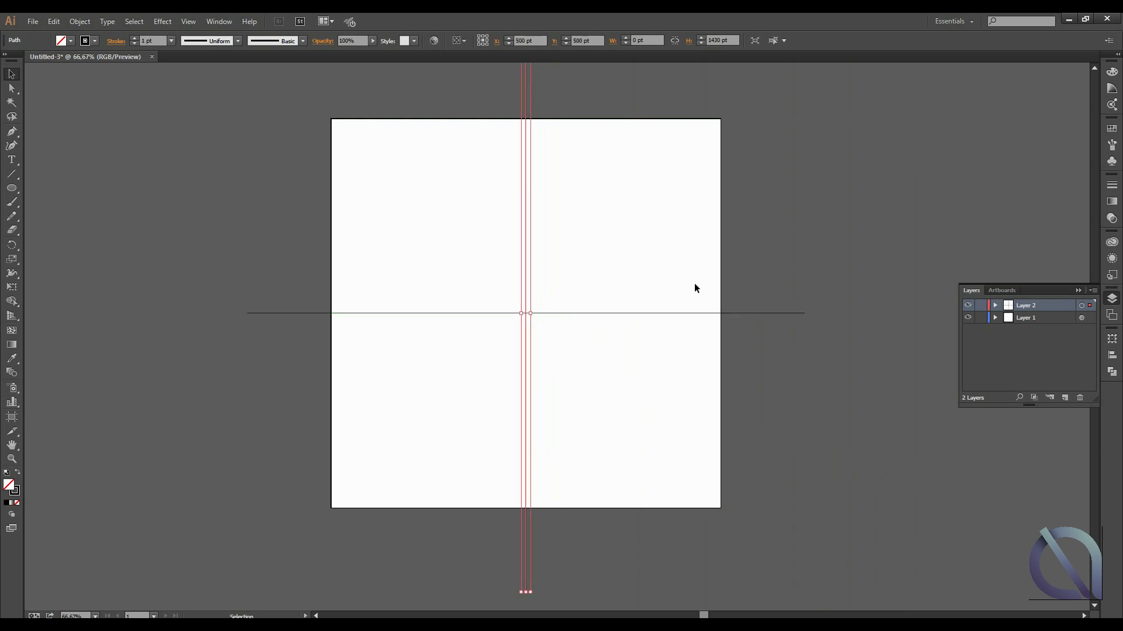
{"action": "left_click", "coordinate": [757, 384]}
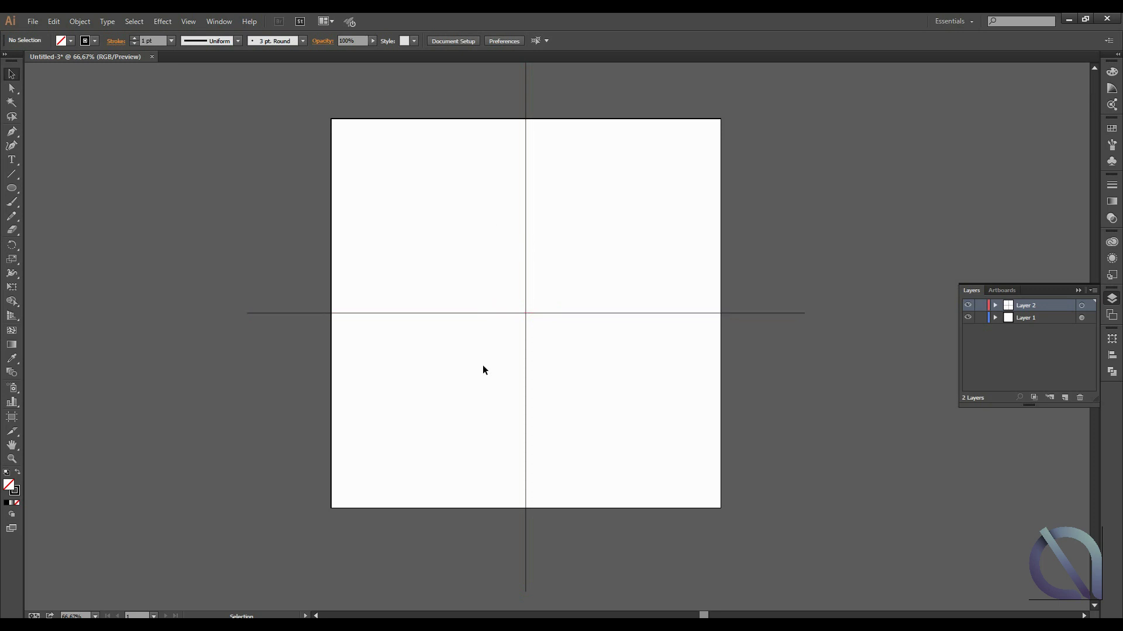
{"action": "left_click", "coordinate": [1062, 319]}
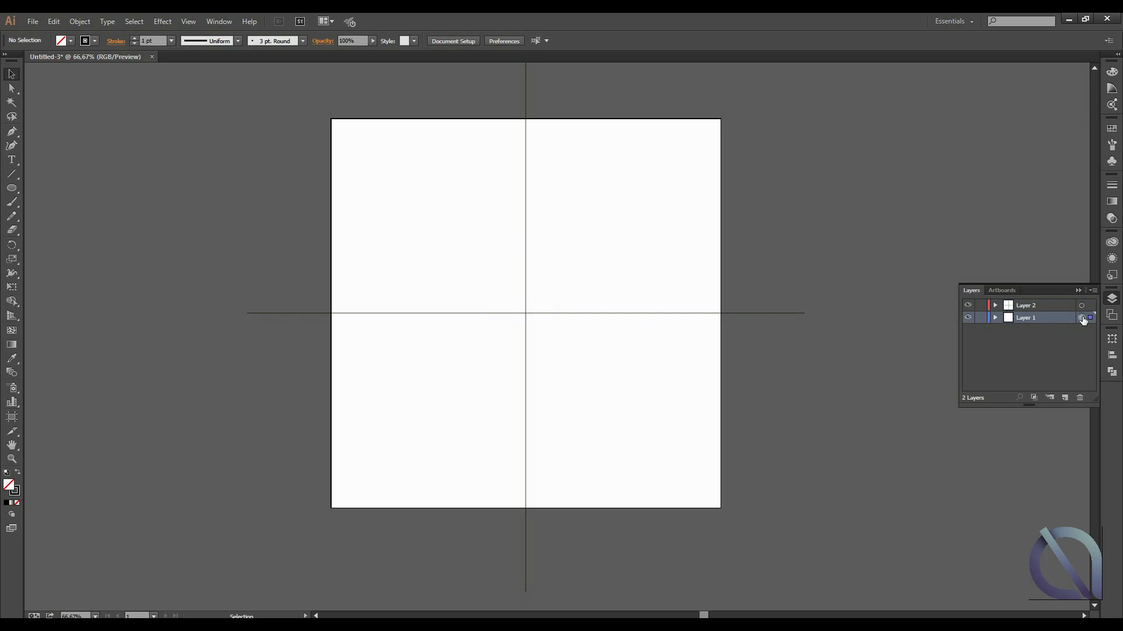
Add a new Transform effect to Layer 1 with Reflect X enabled
{"action": "left_click", "coordinate": [1082, 319]}
{"action": "left_click", "coordinate": [1112, 258]}
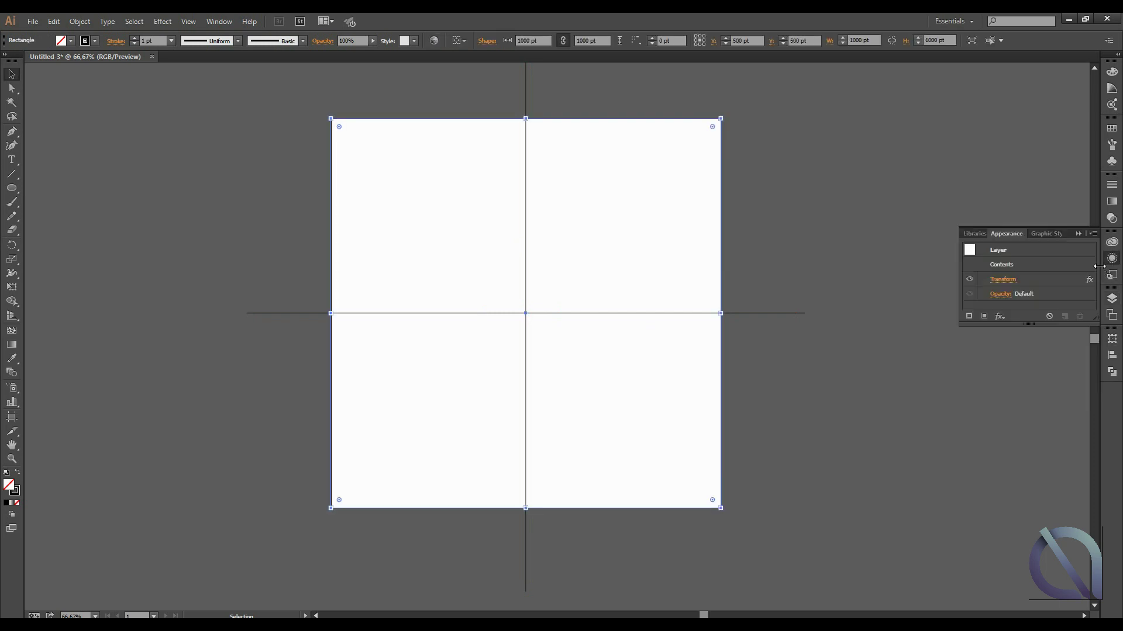
{"action": "left_click", "coordinate": [999, 316]}
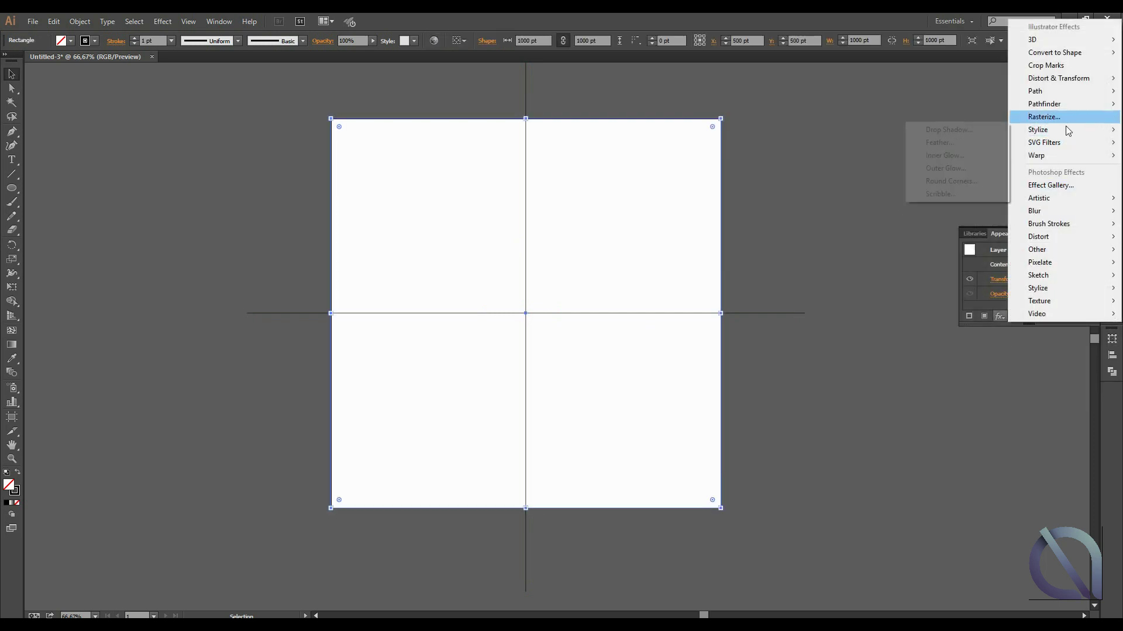
{"action": "mouse_move", "coordinate": [1058, 79]}
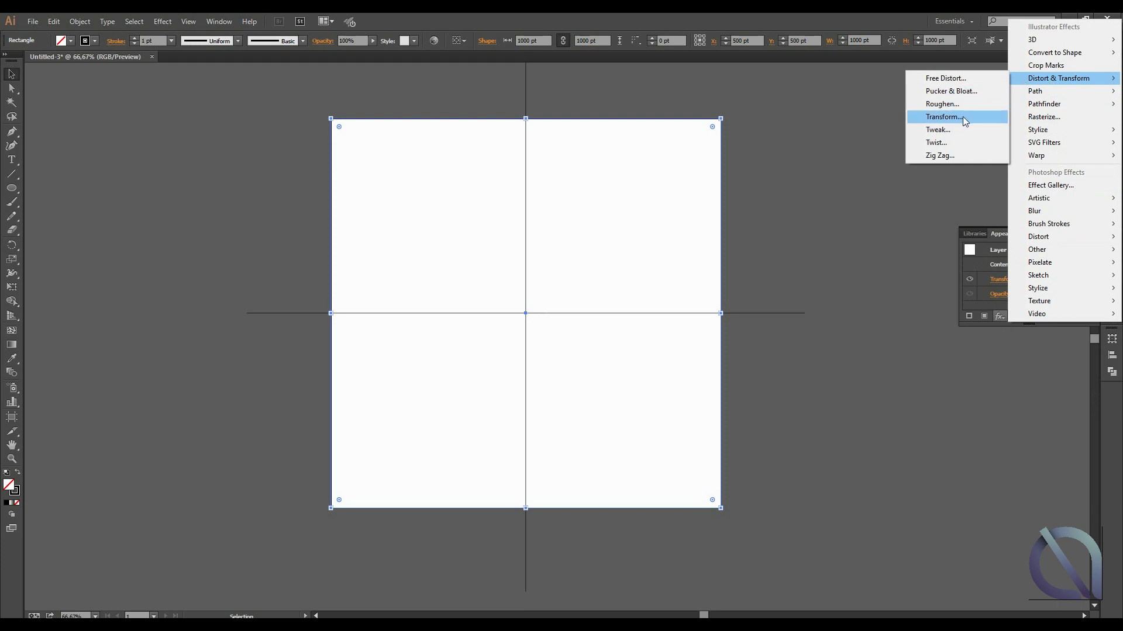
{"action": "left_click", "coordinate": [963, 118]}
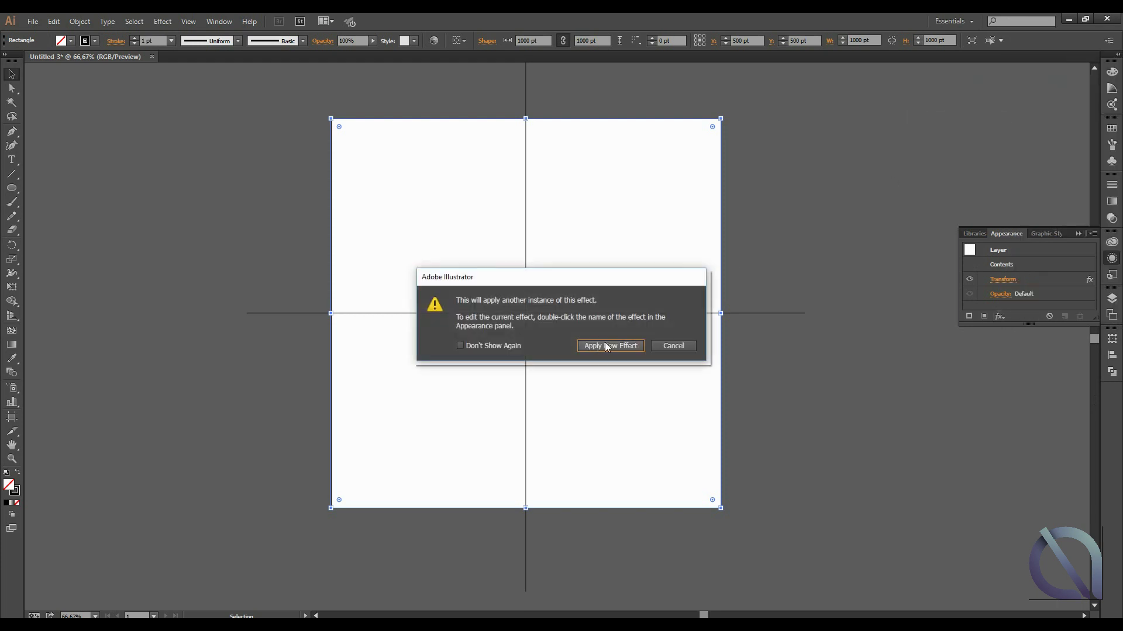
{"action": "left_click", "coordinate": [610, 346]}
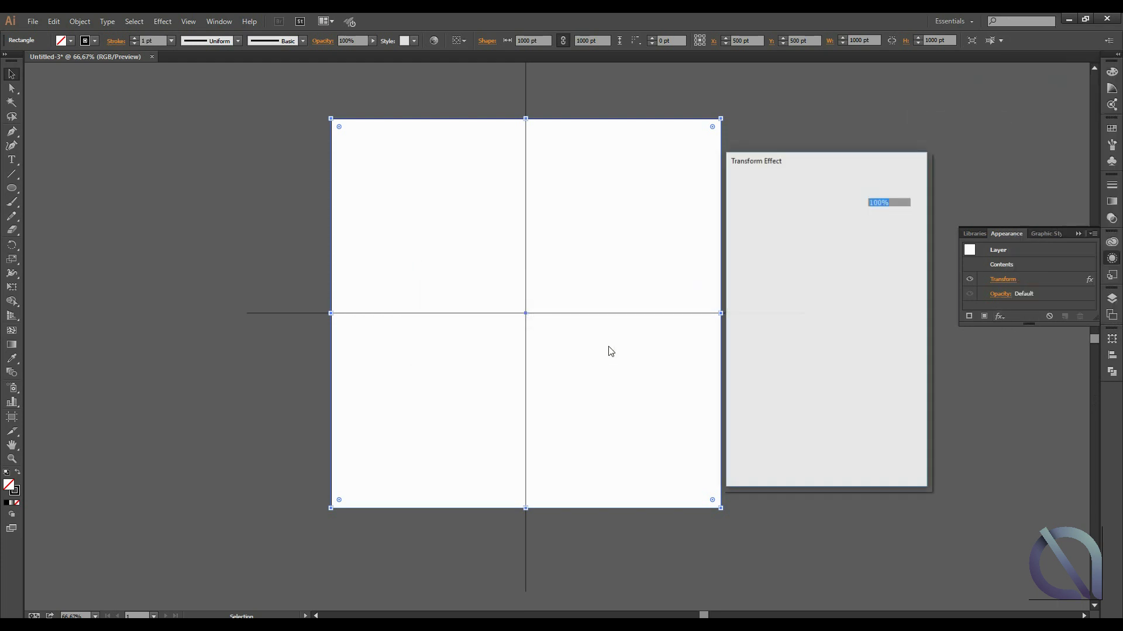
{"action": "left_click", "coordinate": [855, 374]}
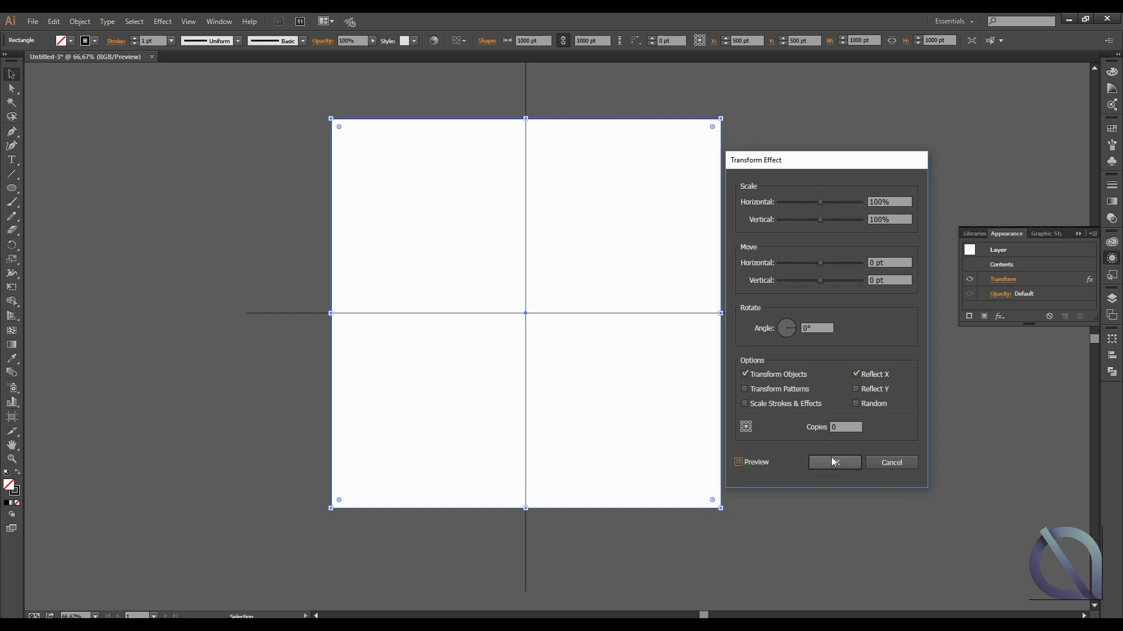
{"action": "left_click", "coordinate": [842, 426]}
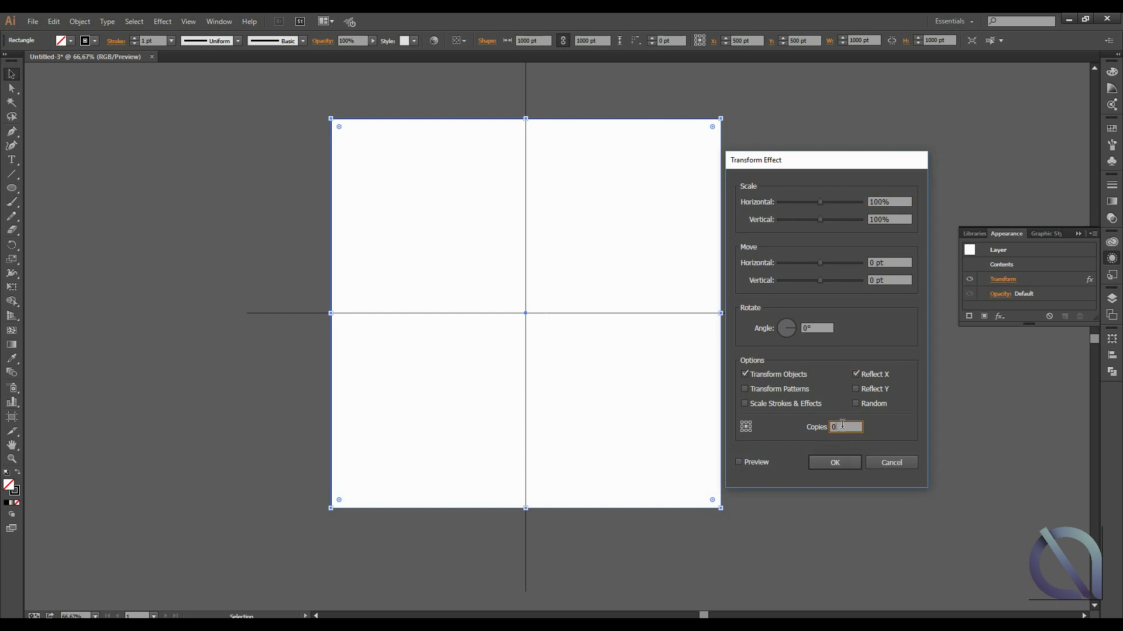
{"action": "left_click", "coordinate": [835, 462]}
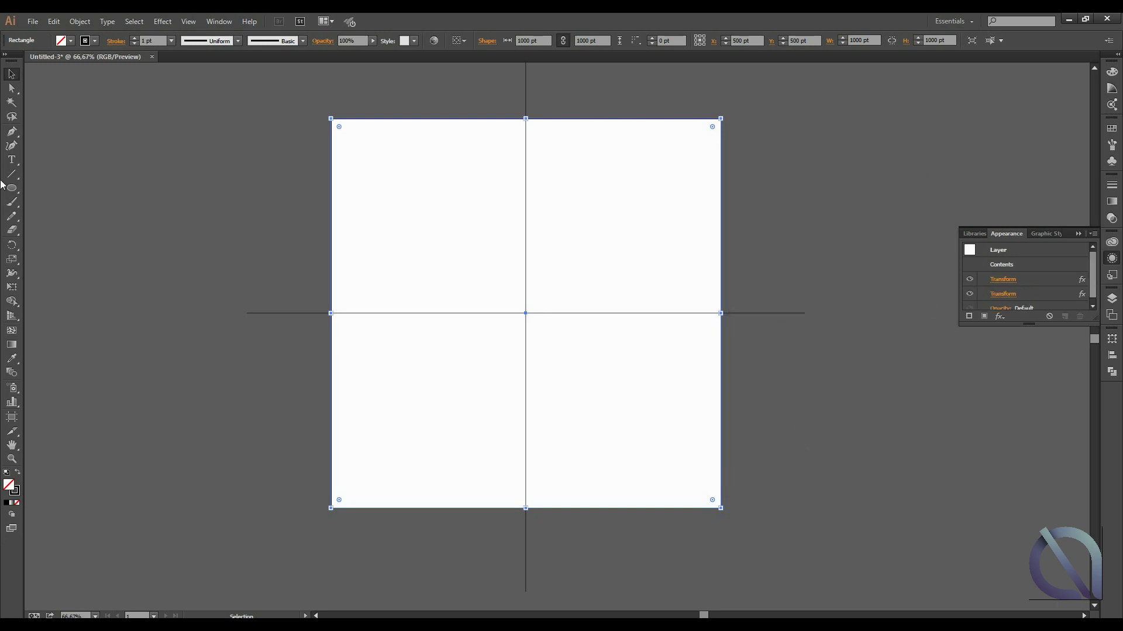
{"action": "left_click", "coordinate": [11, 202]}
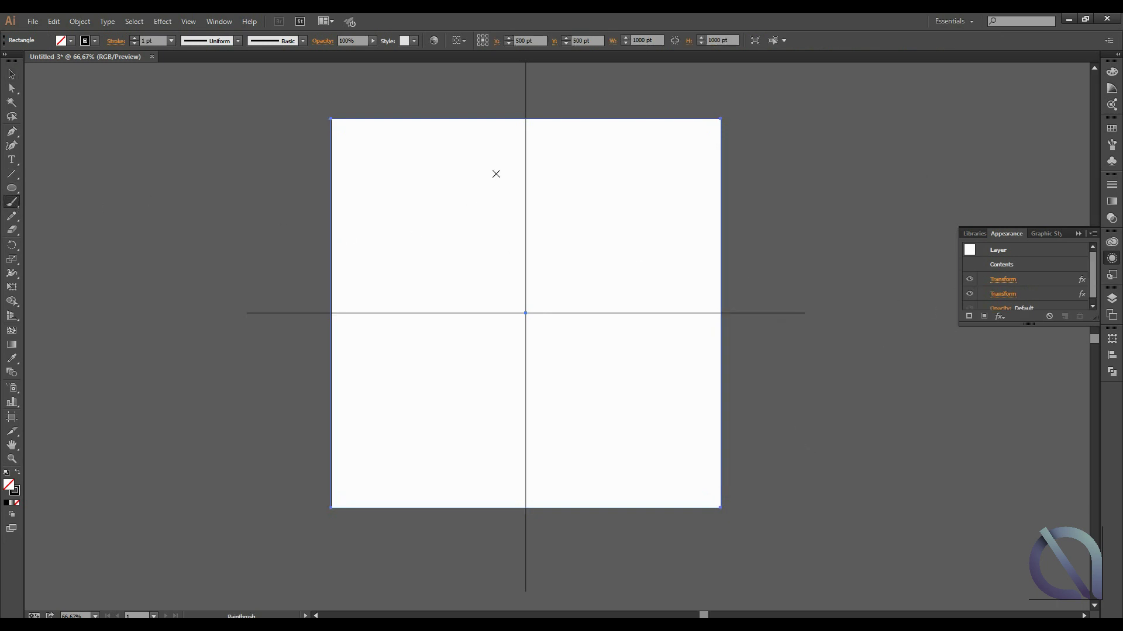
Paint six curved Paintbrush strokes around the quarters, auto-mirrored across both centre lines
{"action": "mouse_move", "coordinate": [496, 173]}
{"action": "left_mouse_down"}
{"action": "mouse_move", "coordinate": [456, 254]}
{"action": "mouse_move", "coordinate": [393, 277]}
{"action": "mouse_move", "coordinate": [516, 221]}
{"action": "left_mouse_up"}
{"action": "left_click_drag", "start_coordinate": [509, 177], "coordinate": [437, 288]}
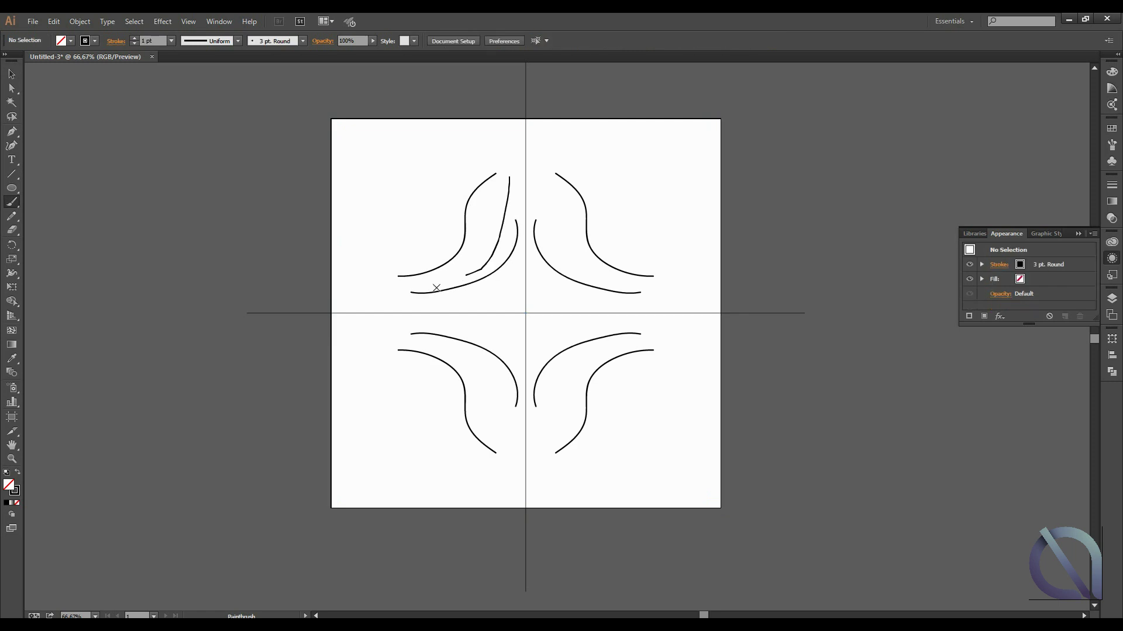
{"action": "mouse_move", "coordinate": [389, 185]}
{"action": "left_mouse_down"}
{"action": "mouse_move", "coordinate": [422, 179]}
{"action": "mouse_move", "coordinate": [447, 151]}
{"action": "left_mouse_up"}
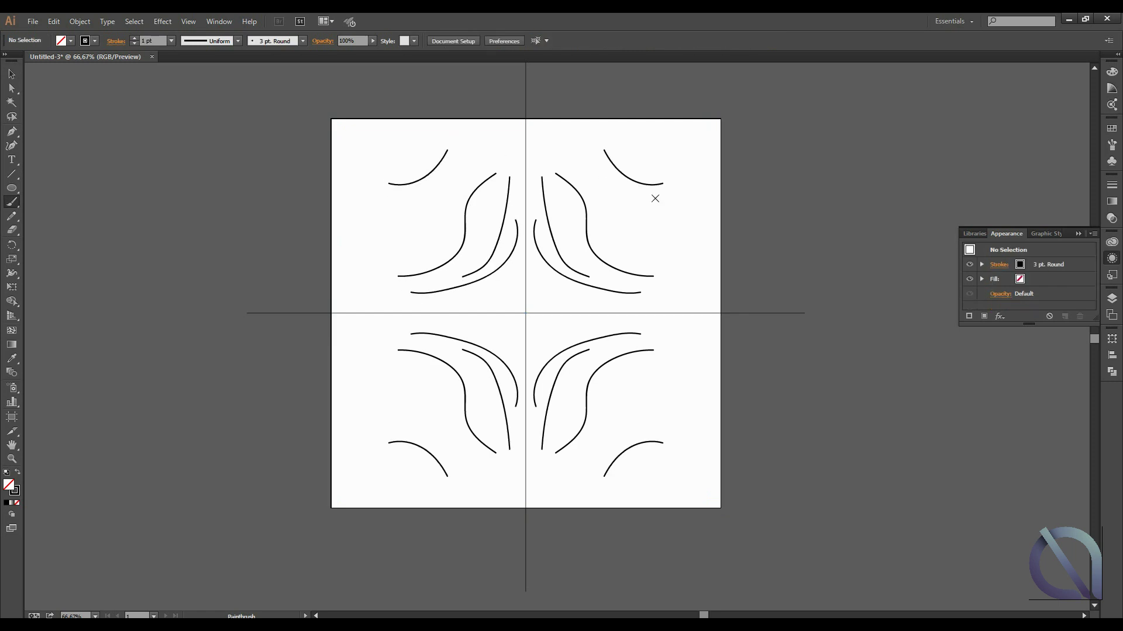
{"action": "left_click_drag", "start_coordinate": [654, 218], "coordinate": [695, 264]}
{"action": "left_click_drag", "start_coordinate": [698, 412], "coordinate": [694, 483]}
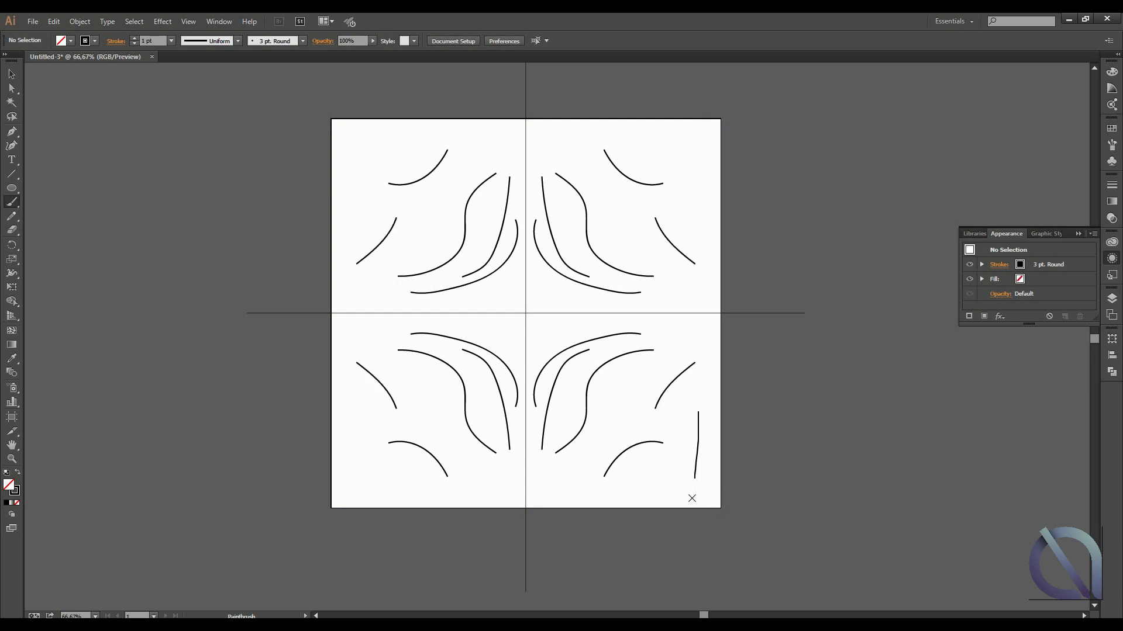
{"action": "left_click_drag", "start_coordinate": [449, 458], "coordinate": [422, 393]}
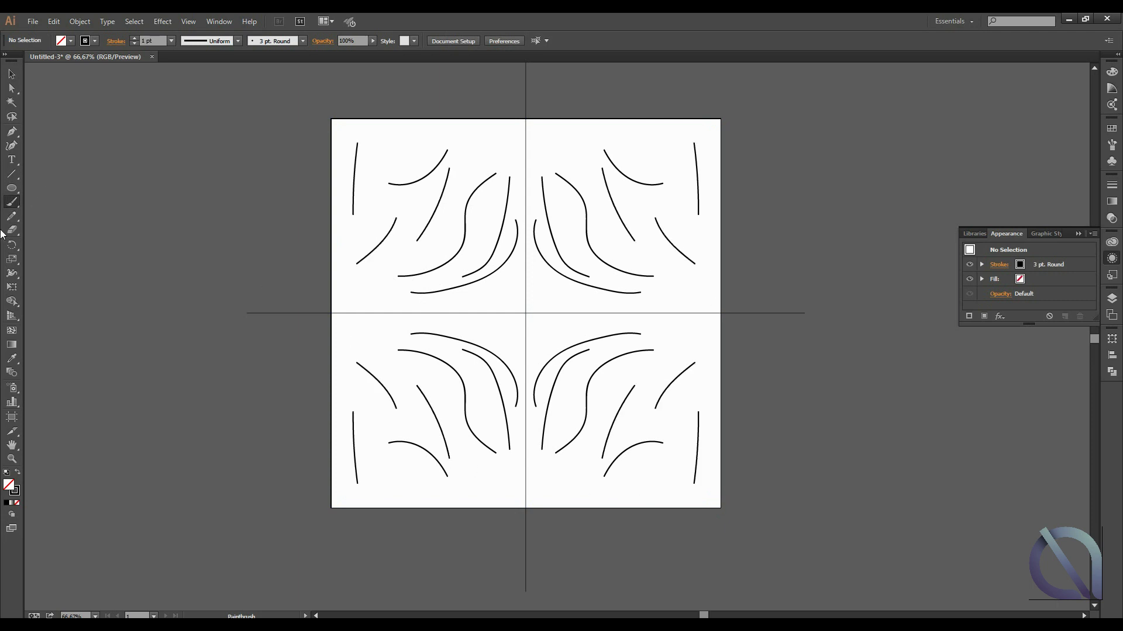
{"action": "left_click", "coordinate": [11, 190]}
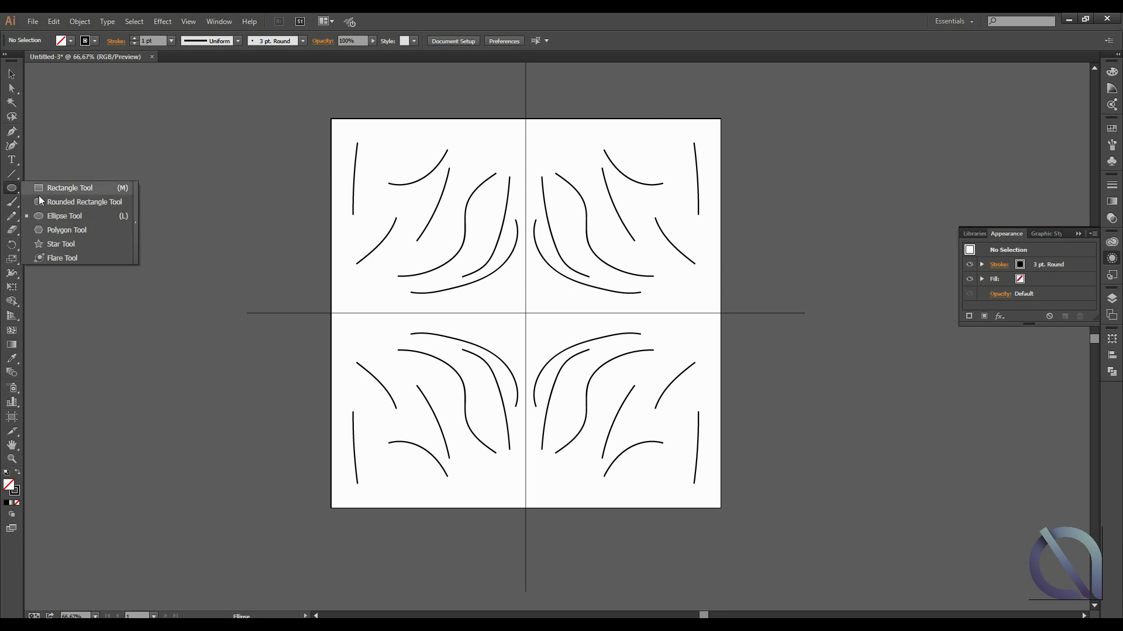
Draw outline circles at the top centre, right edge, near centre and top-left corner, then deselect
{"action": "left_click", "coordinate": [55, 215]}
{"action": "left_click_drag", "start_coordinate": [526, 150], "coordinate": [584, 190]}
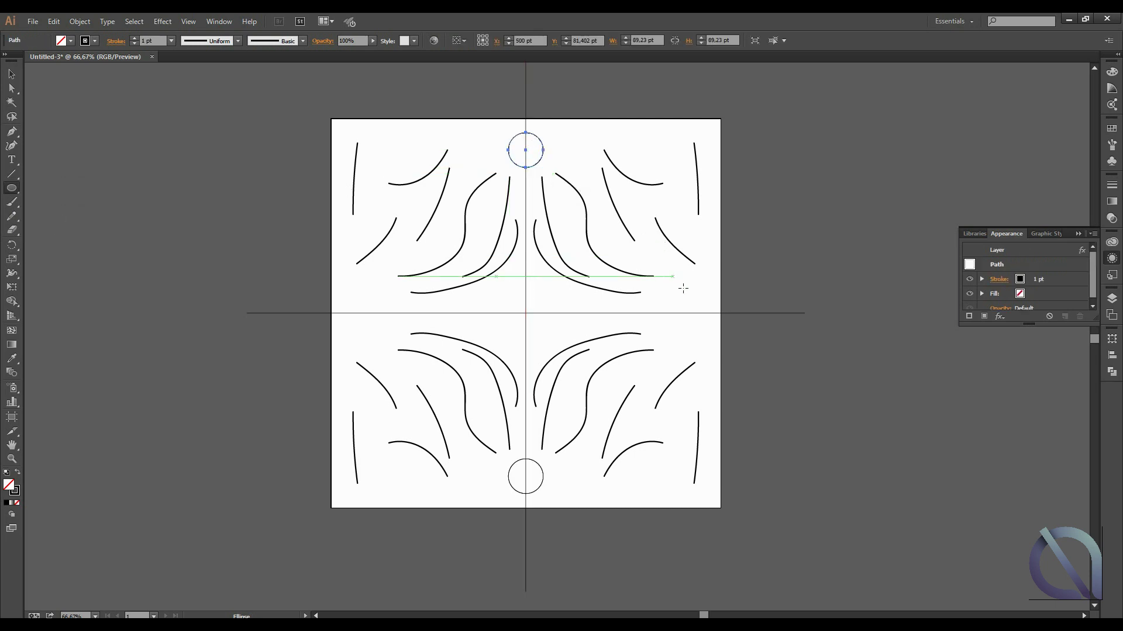
{"action": "left_click_drag", "start_coordinate": [675, 277], "coordinate": [691, 293]}
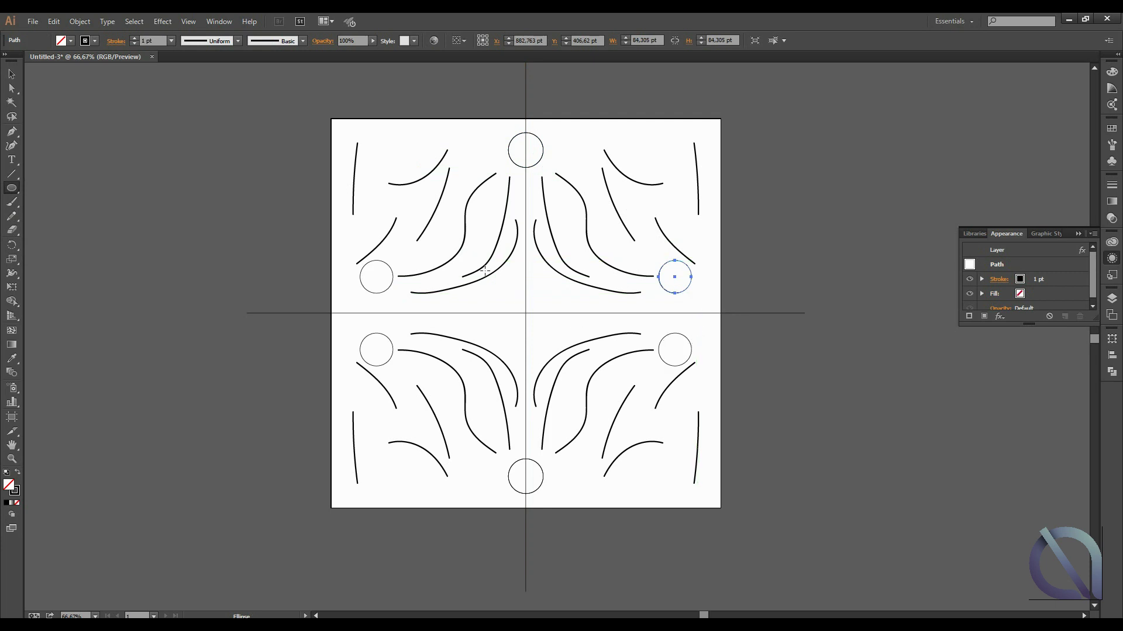
{"action": "left_click_drag", "start_coordinate": [500, 293], "coordinate": [511, 305]}
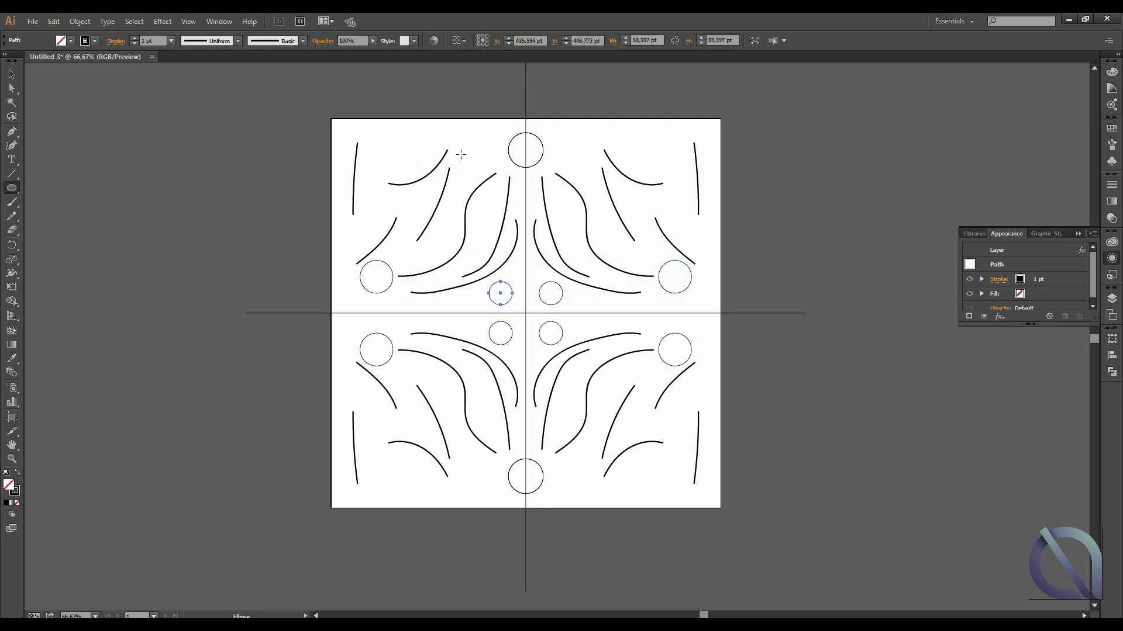
{"action": "left_click_drag", "start_coordinate": [411, 148], "coordinate": [433, 163]}
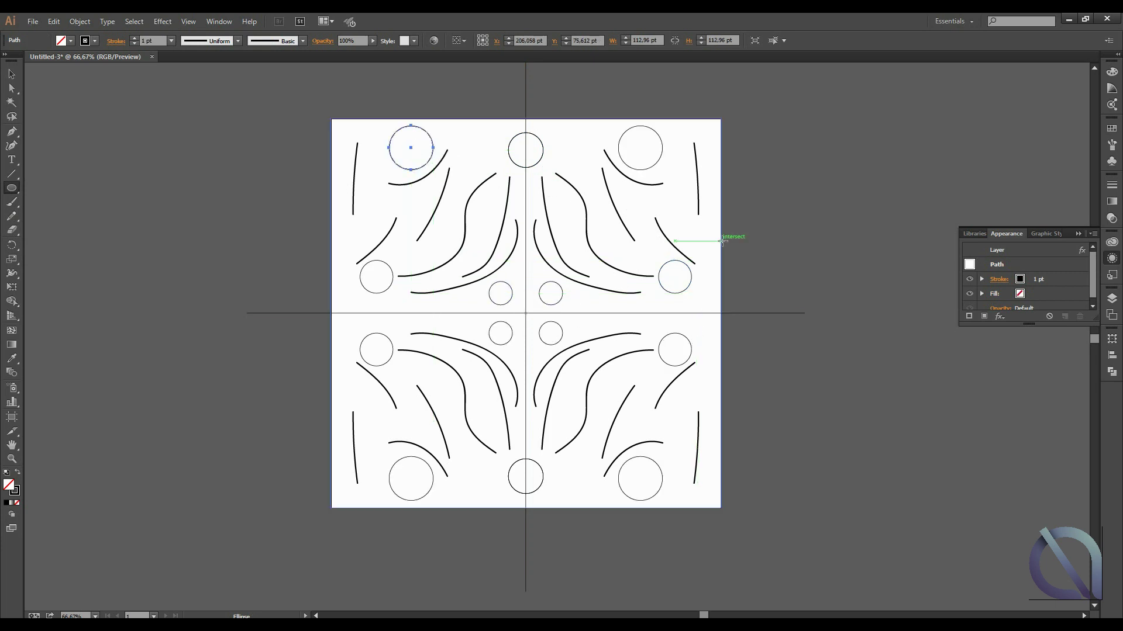
{"action": "key", "text": "v"}
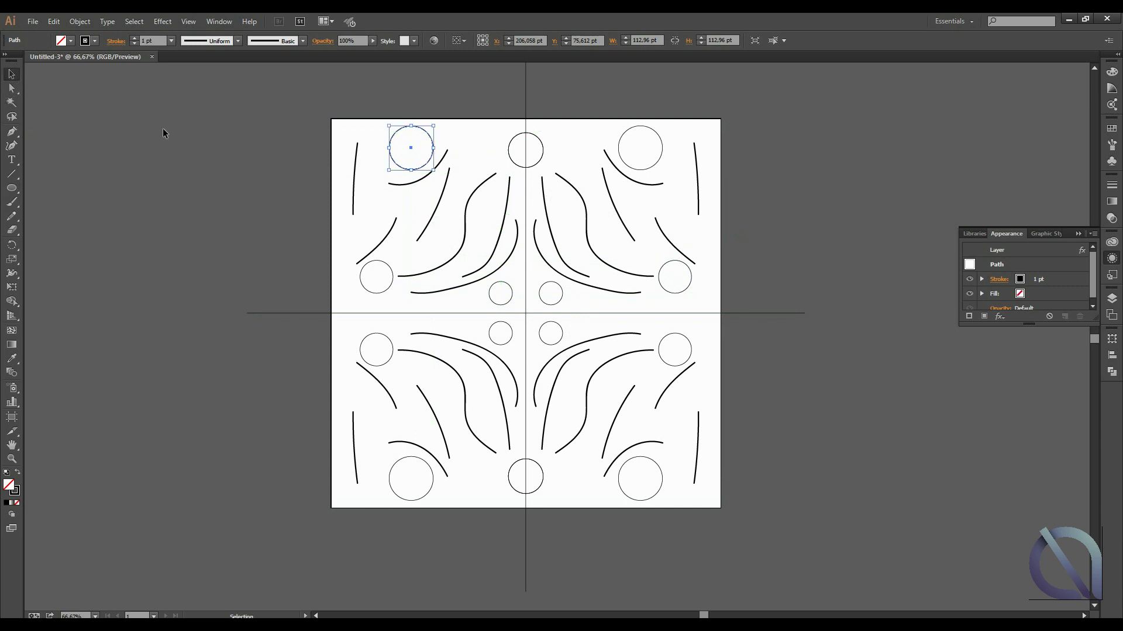
{"action": "left_click", "coordinate": [183, 142]}
{"action": "scroll", "coordinate": [692, 282], "scroll_direction": "up", "scroll_amount": 2}
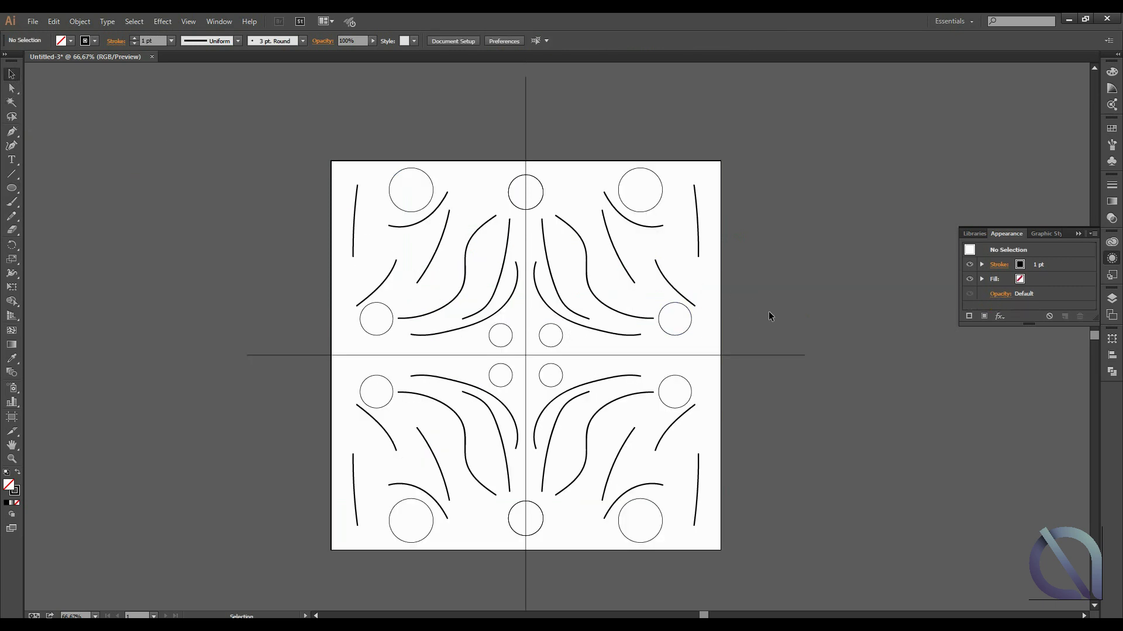
{"action": "scroll", "coordinate": [744, 344], "scroll_direction": "down", "scroll_amount": 1, "text": "alt"}
{"action": "scroll", "coordinate": [744, 344], "scroll_direction": "down", "scroll_amount": 1}
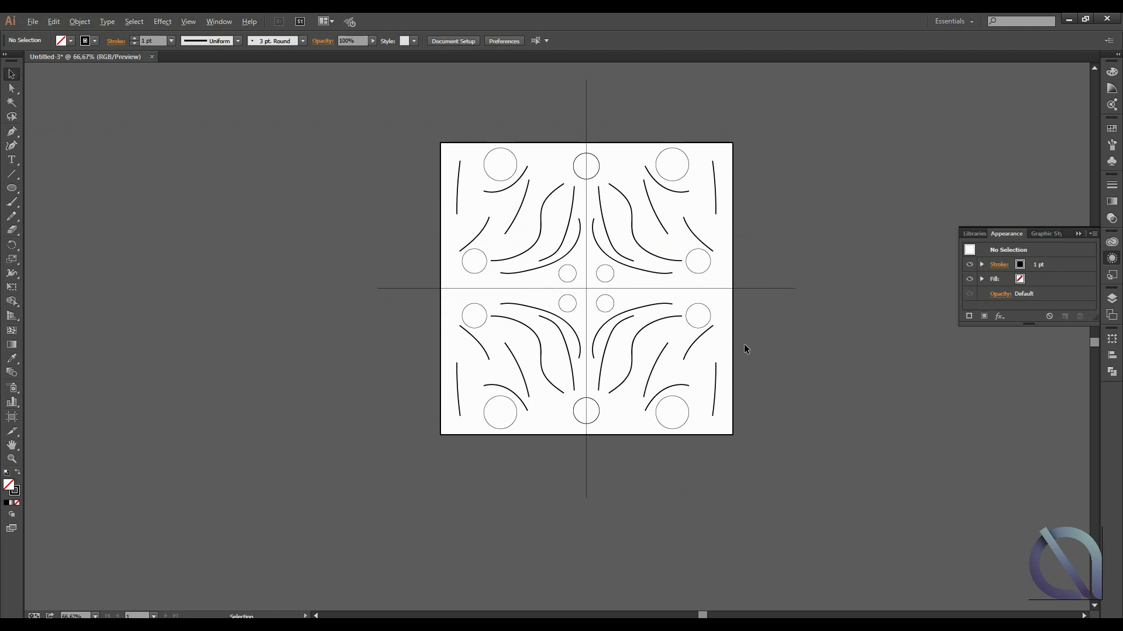
{"action": "scroll", "coordinate": [744, 344], "scroll_direction": "up", "scroll_amount": 2, "text": "alt"}
{"action": "scroll", "coordinate": [721, 338], "scroll_direction": "up", "scroll_amount": 3}
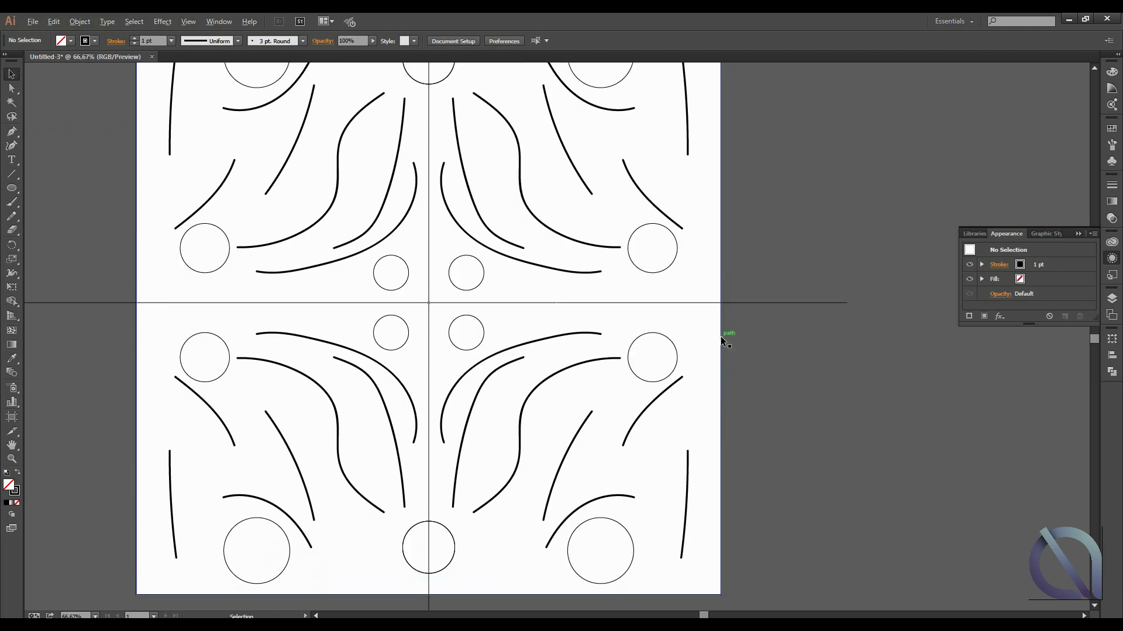
{"action": "scroll", "coordinate": [720, 336], "scroll_direction": "down", "scroll_amount": 2, "text": "alt"}
{"action": "scroll", "coordinate": [720, 335], "scroll_direction": "up", "scroll_amount": 1}
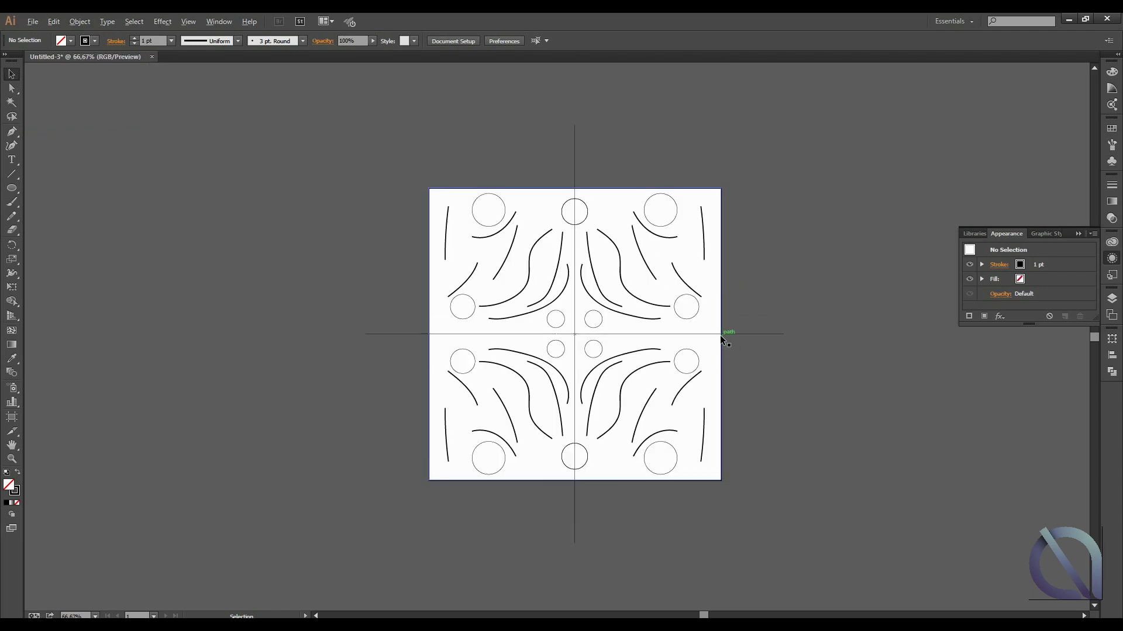